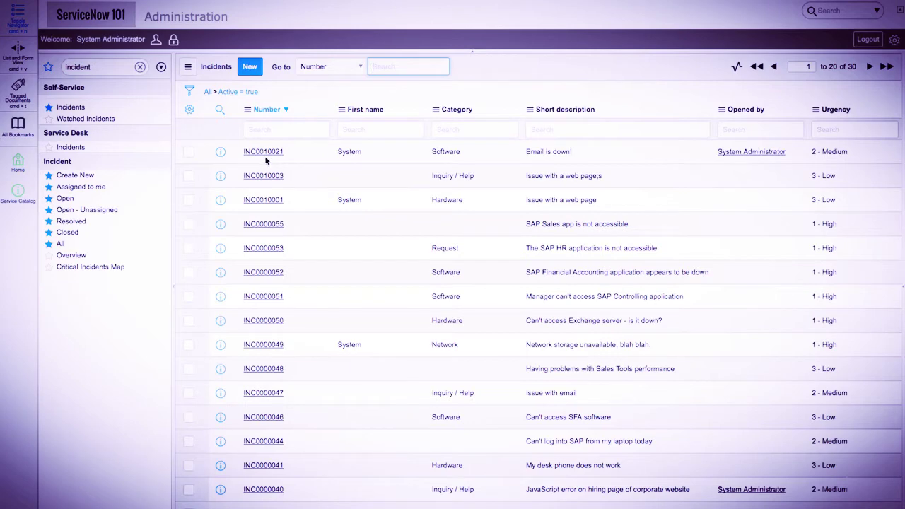
- Open the "Email is down!" incident from the list and view the choices of its Category field
left_click(263, 156)
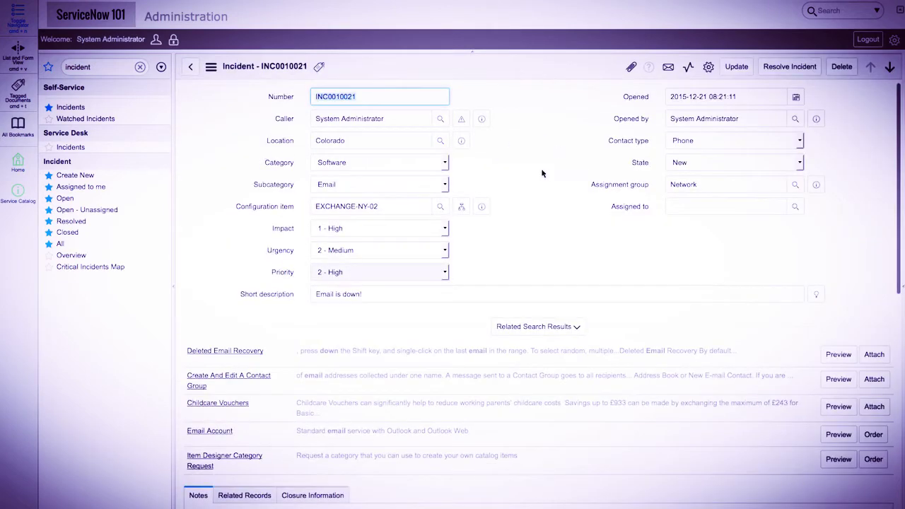
left_click(542, 173)
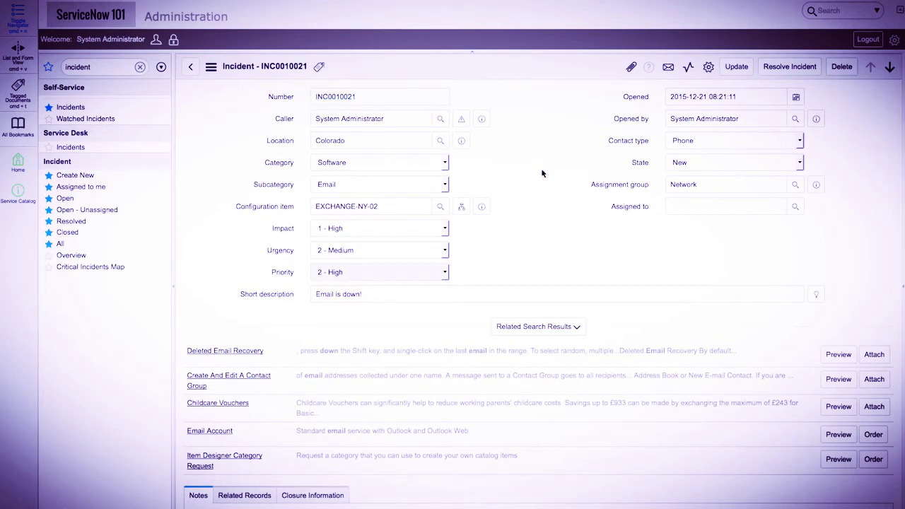
left_click(445, 167)
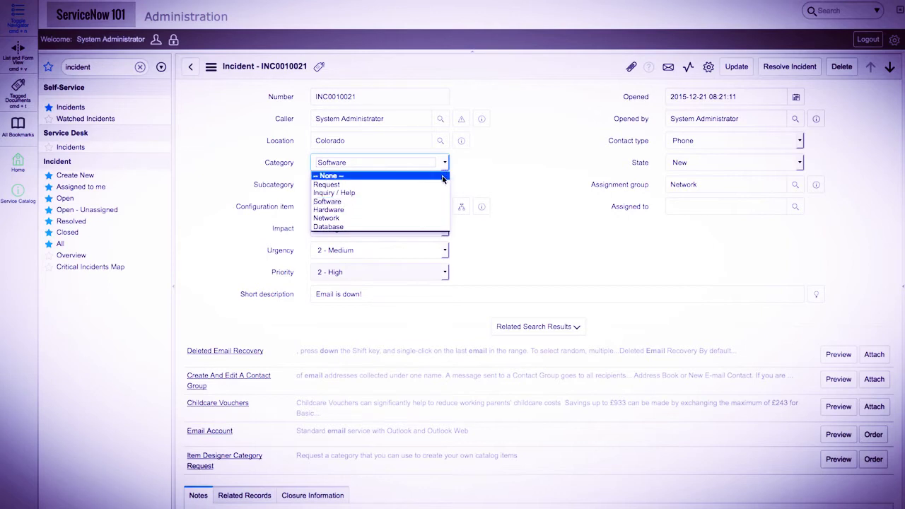
left_click(441, 185)
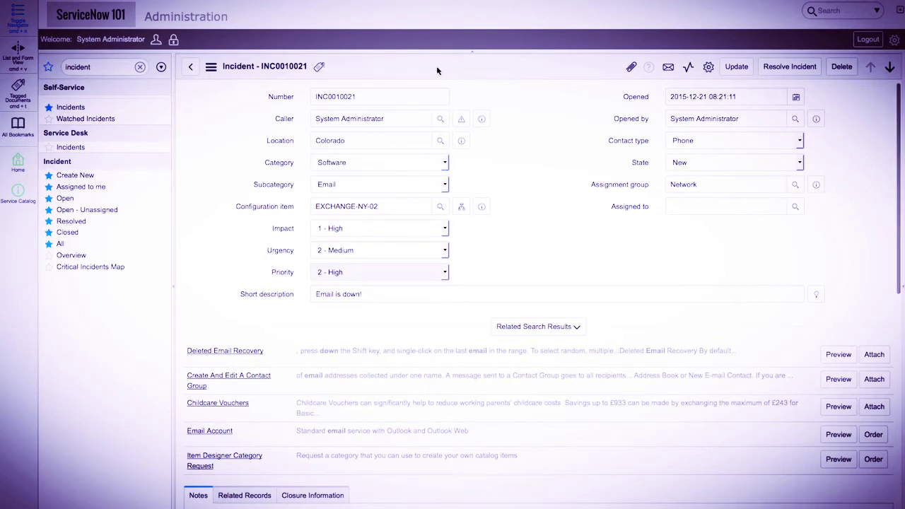
- Open the list of UI policies configured for the incident form
right_click(437, 71)
mouse_move(499, 190)
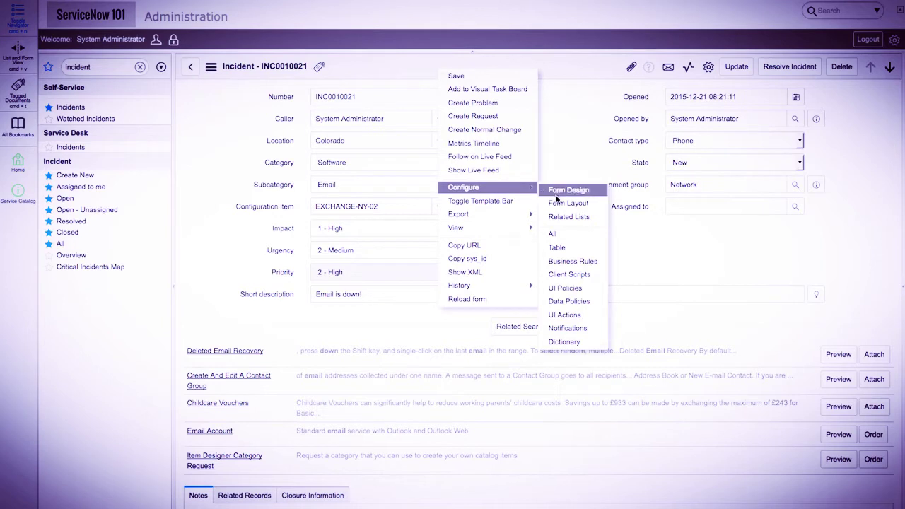
left_click(563, 288)
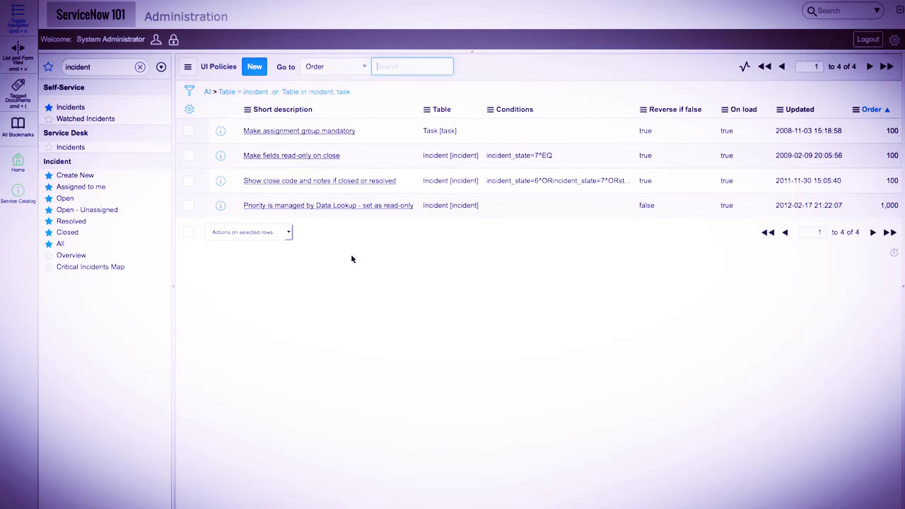
- Create a UI policy on the Incident [incident] table with the short description "Hide Subcategory Require Short Description"
left_click(257, 67)
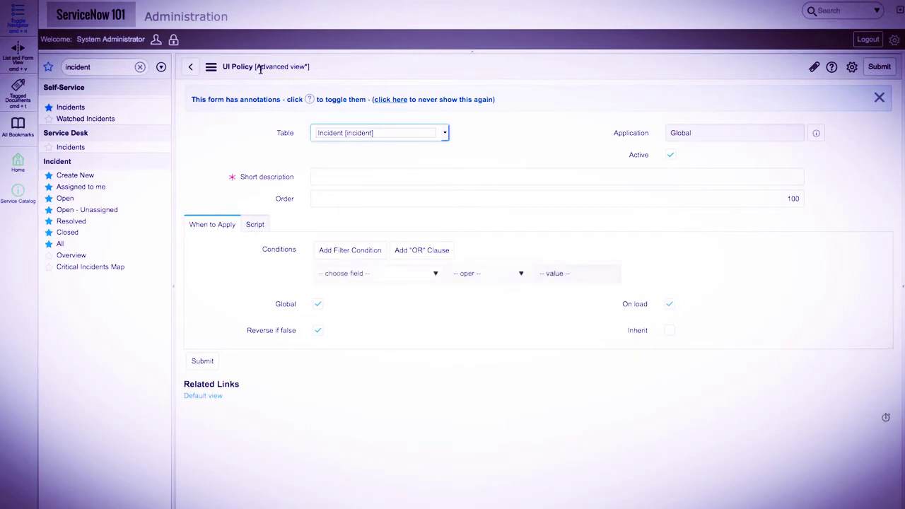
key("Tab")
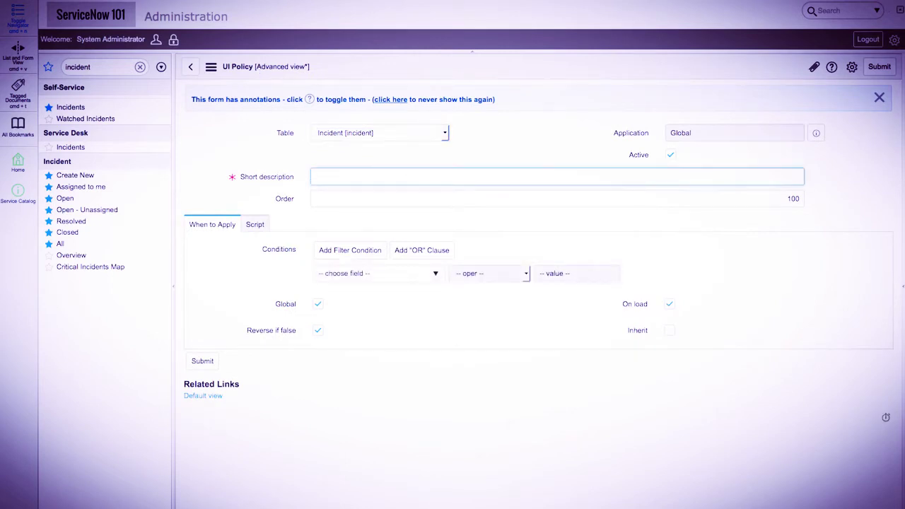
type("Hide Subcategory Require Short Description")
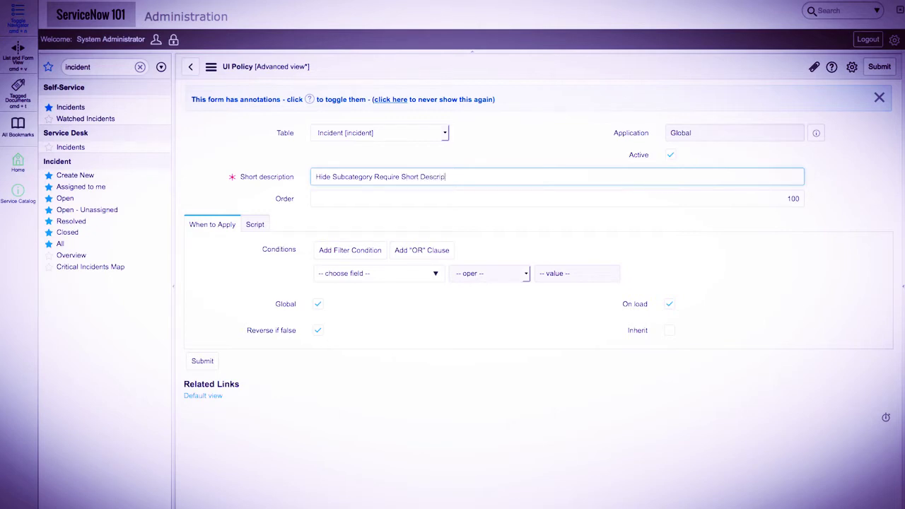
left_click(478, 145)
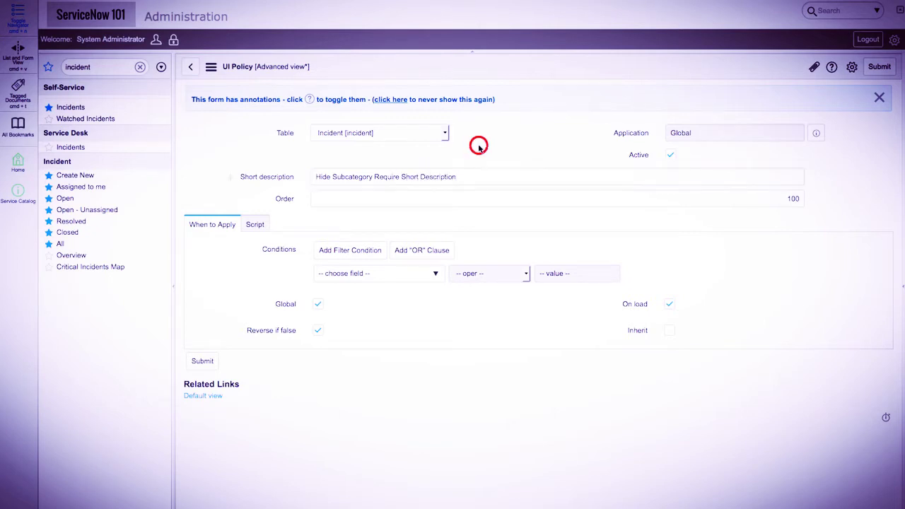
left_click(446, 135)
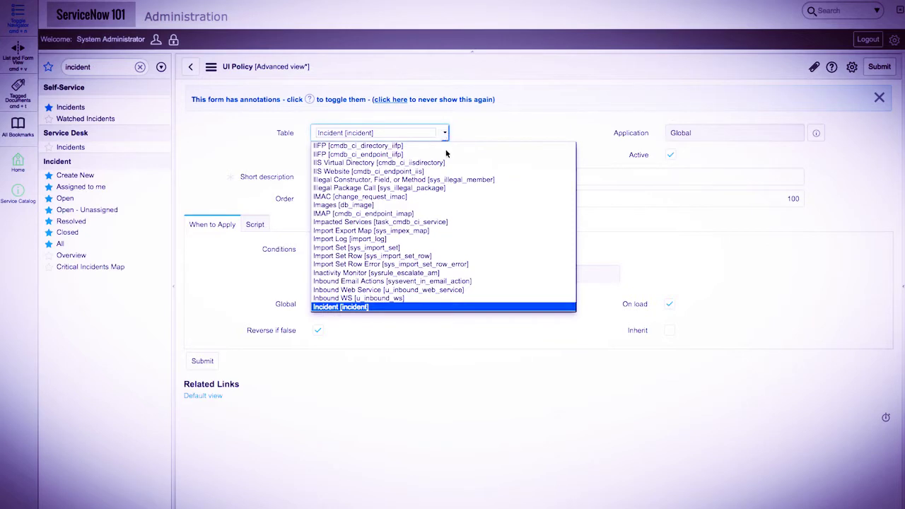
left_click(382, 309)
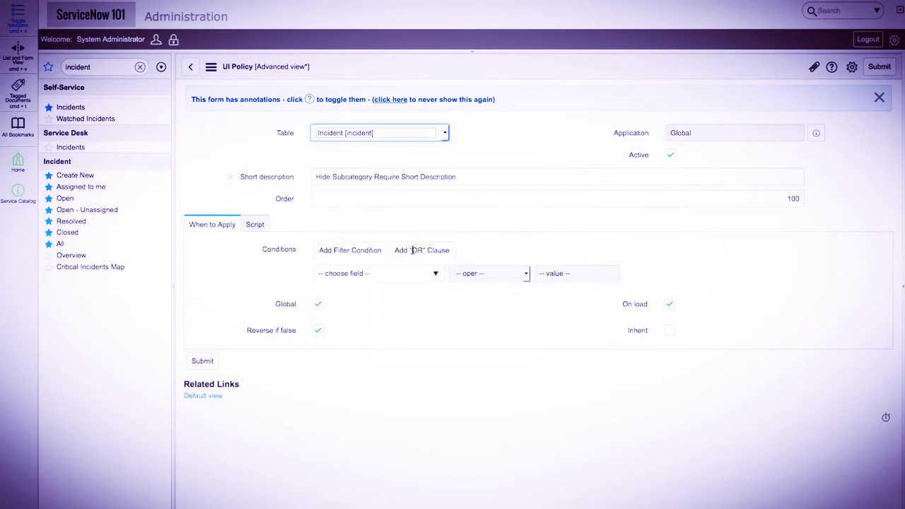
left_click(535, 127)
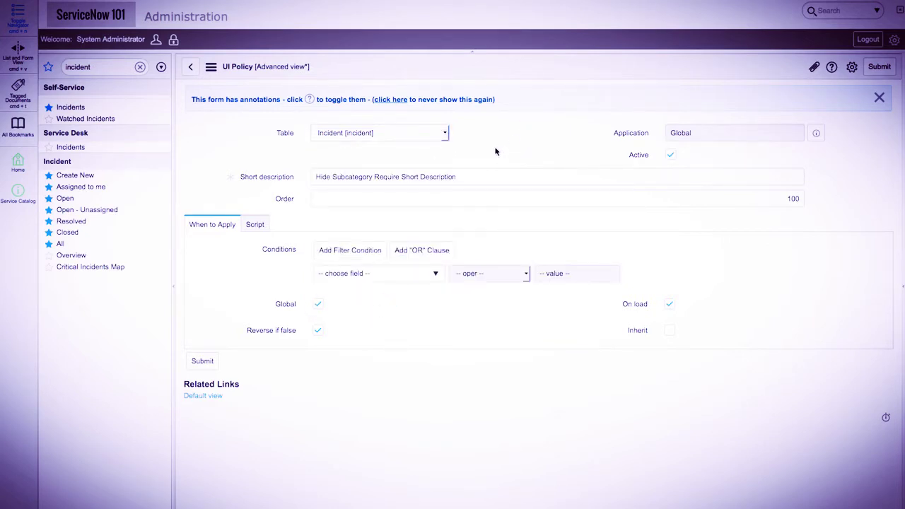
left_click(495, 201)
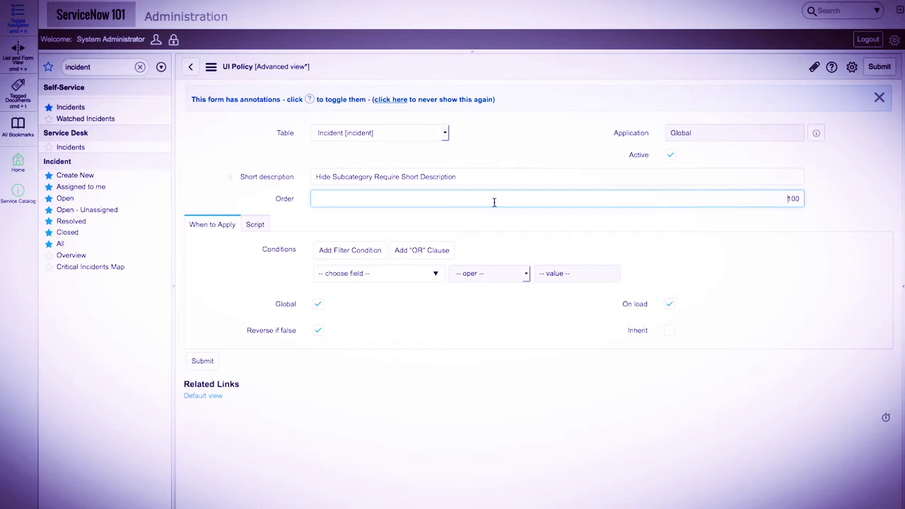
left_click(492, 223)
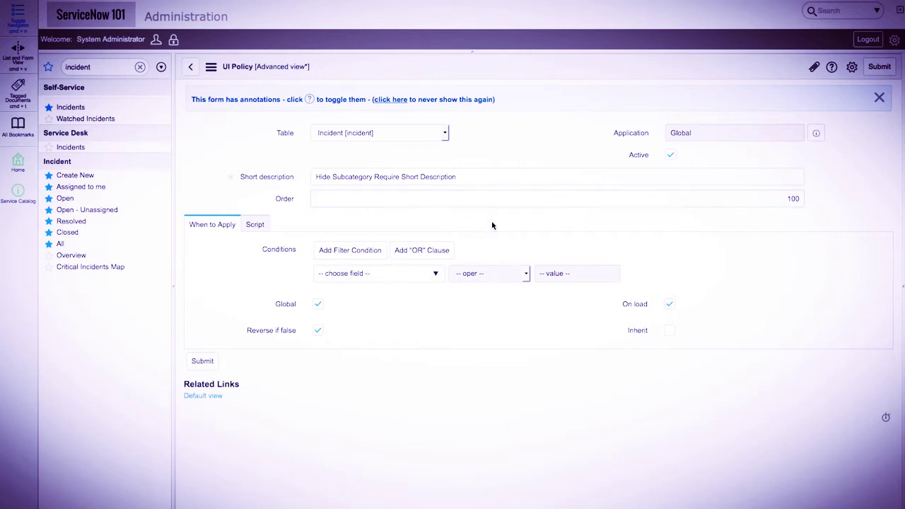
- Add the condition Category is Request to the UI policy and save the record without leaving it
left_click(355, 274)
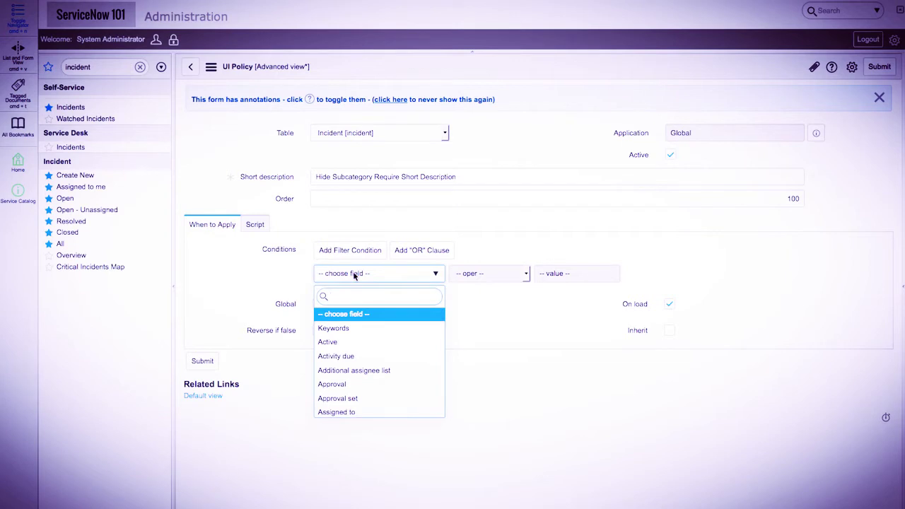
type("cate")
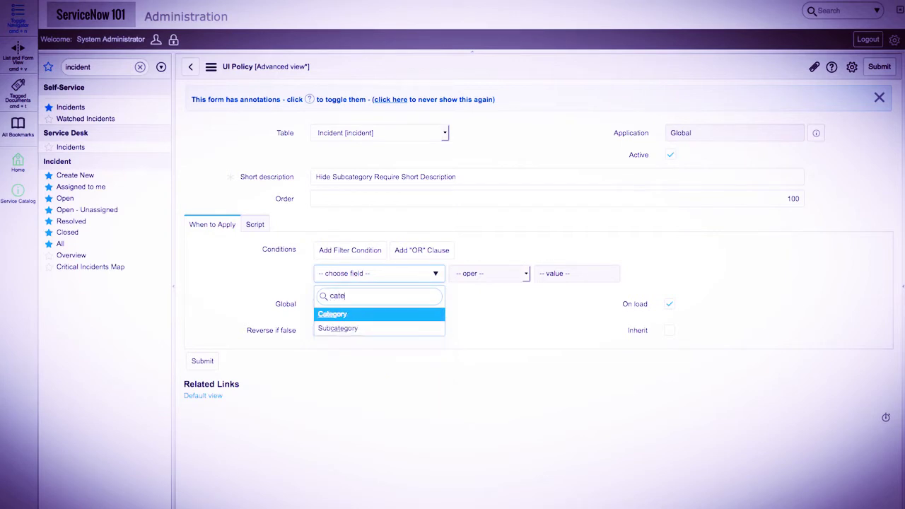
left_click(350, 314)
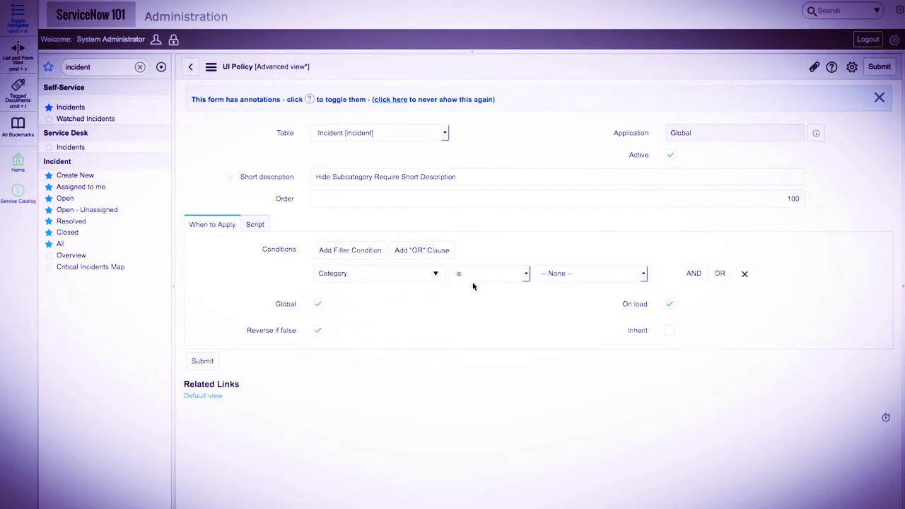
left_click(570, 282)
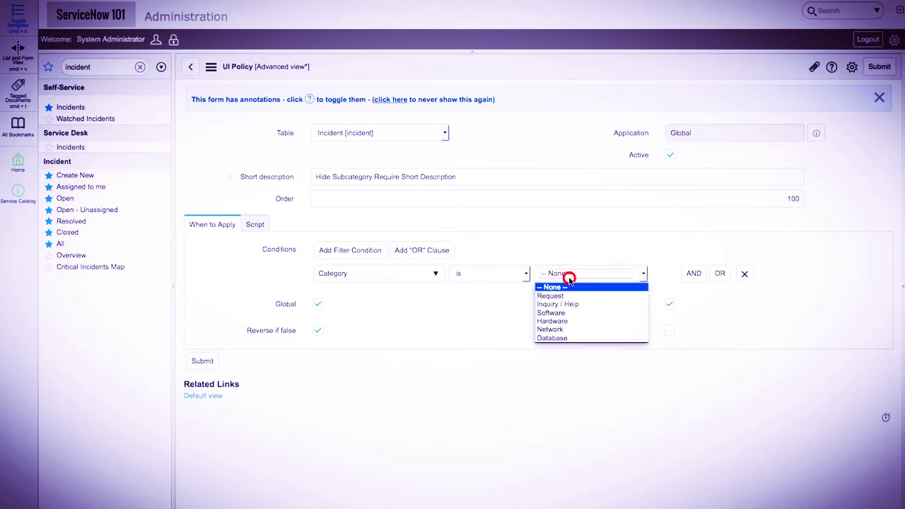
left_click(570, 295)
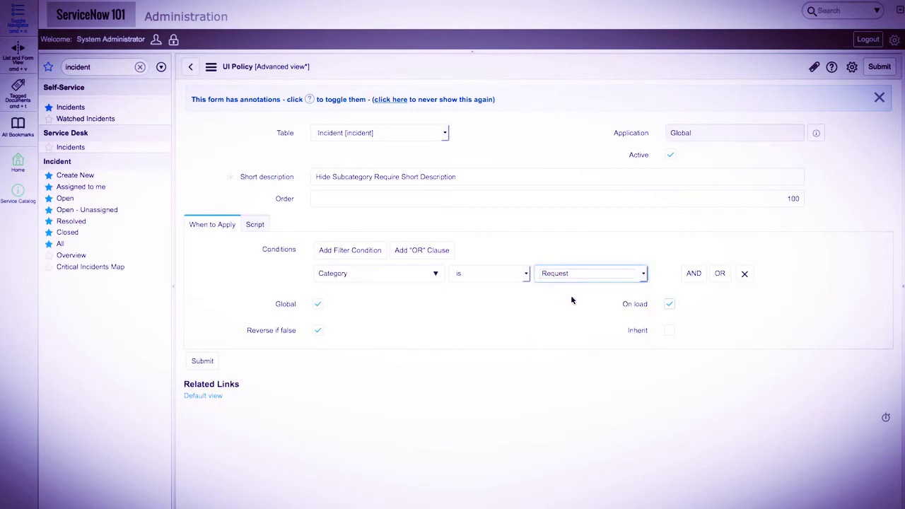
right_click(532, 77)
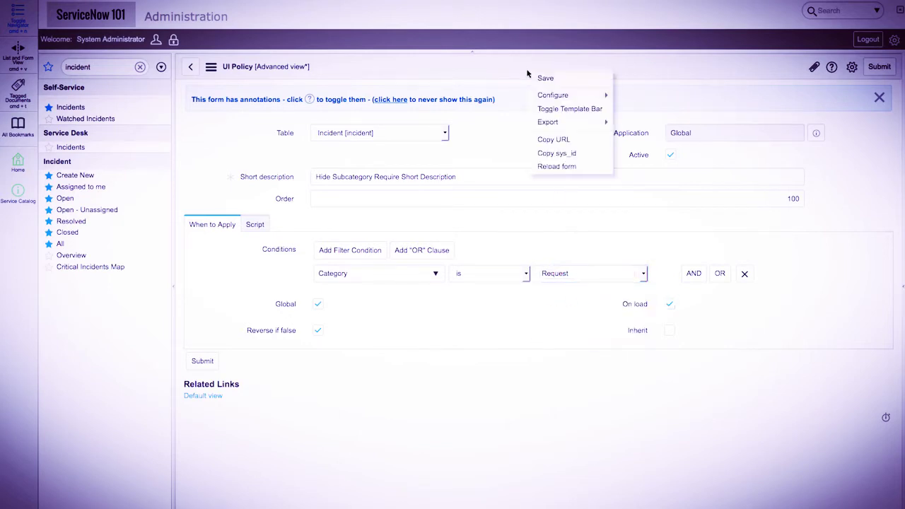
left_click(539, 78)
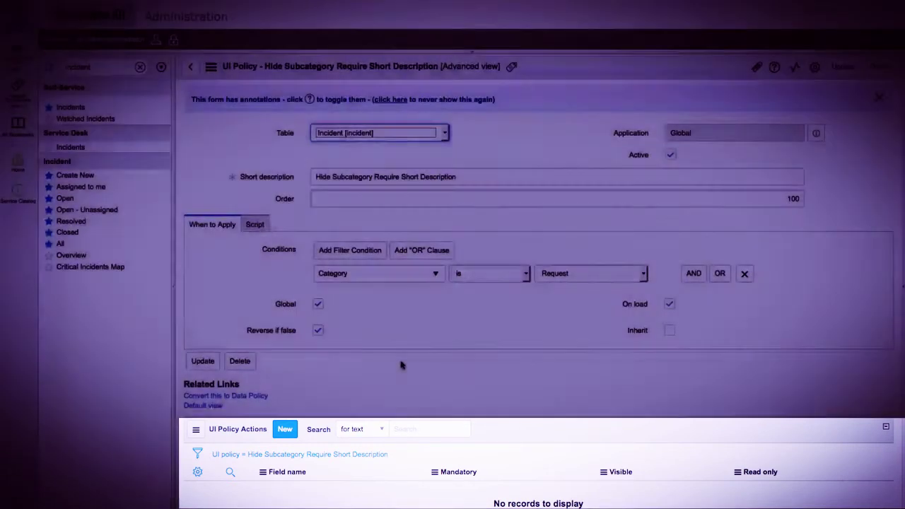
- Add a UI policy action for the Subcategory field with Visible set to False and submit it
scroll(401, 365, "down", 1)
scroll(401, 365, "down", 1)
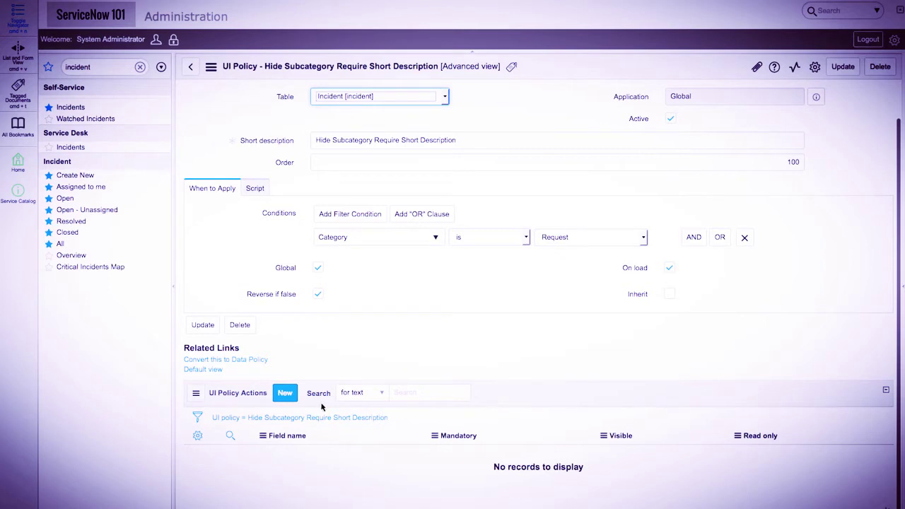
left_click(284, 394)
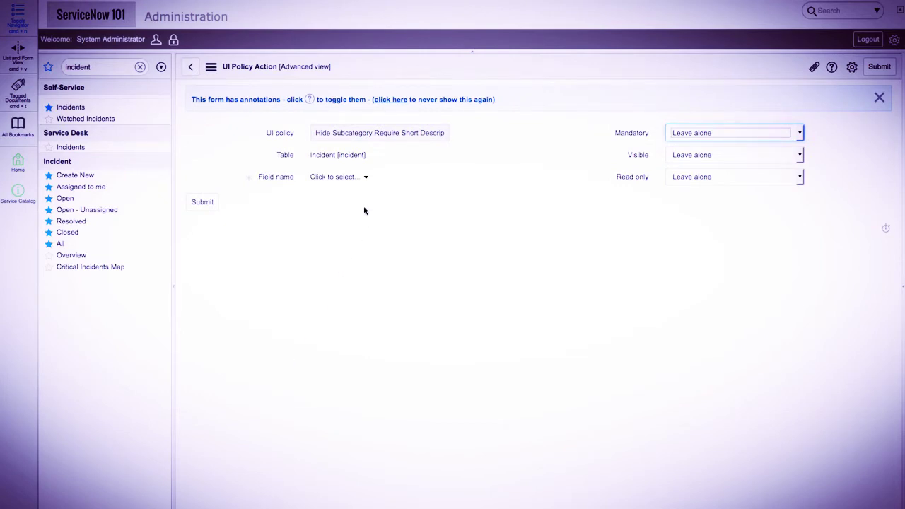
left_click(365, 177)
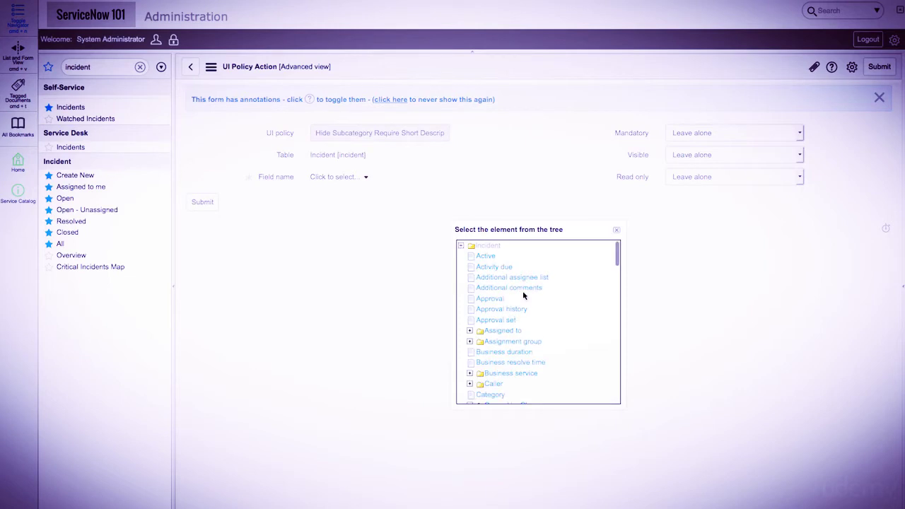
scroll(523, 294, "down", 1)
scroll(524, 296, "down", 15)
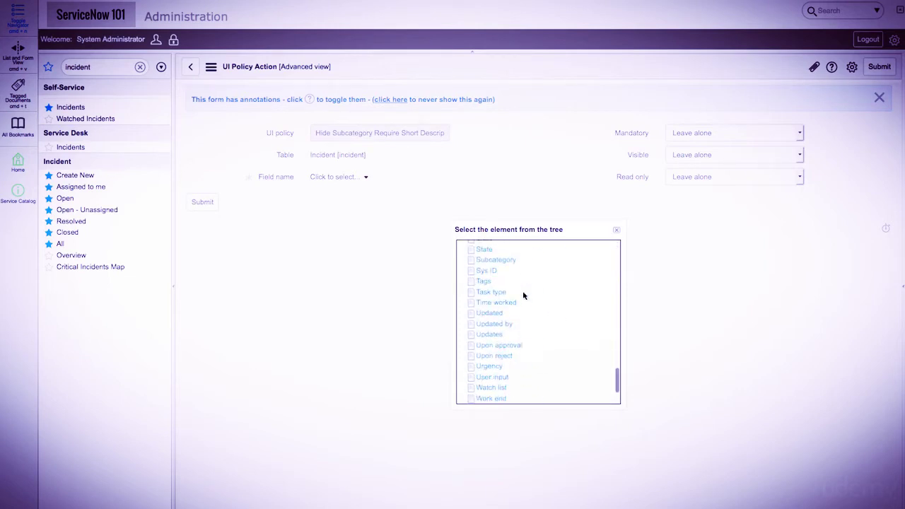
scroll(523, 295, "up", 1)
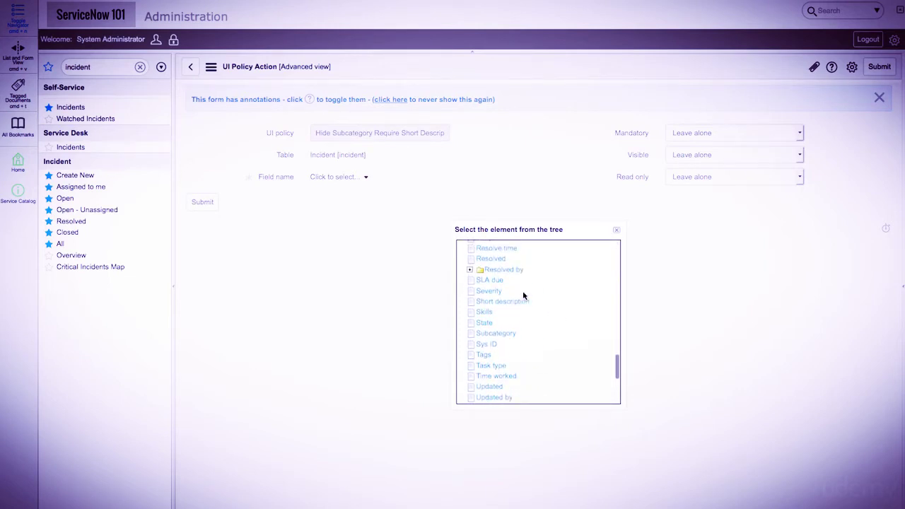
left_click(508, 333)
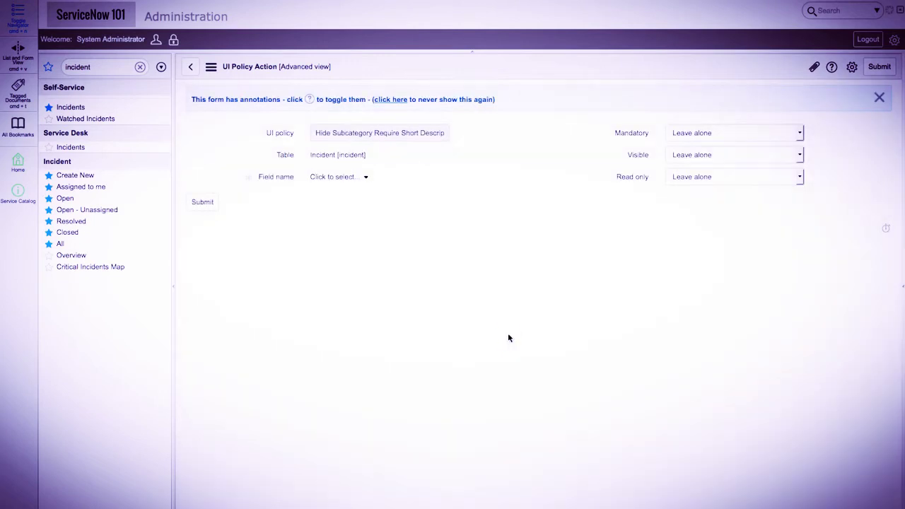
left_click(696, 156)
left_click(693, 187)
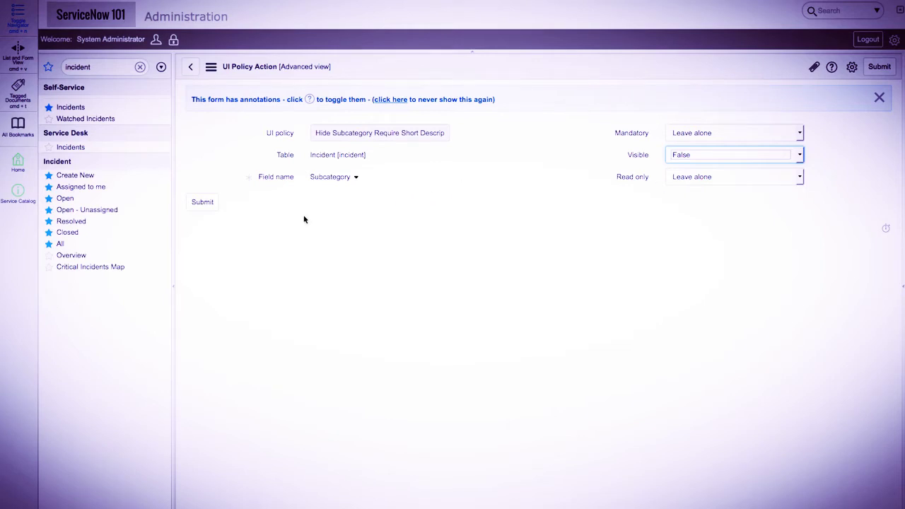
left_click(204, 204)
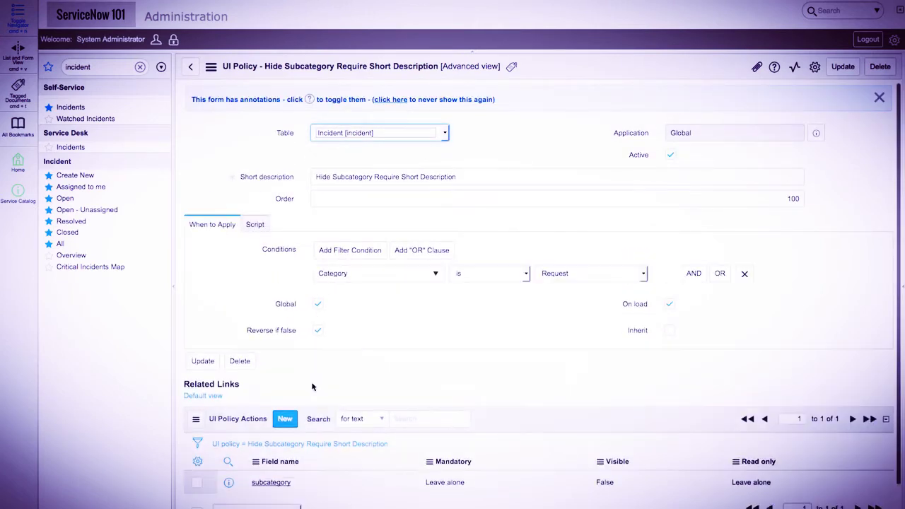
- Add a second UI policy action for the Short description field with Mandatory set to True and submit it
left_click(287, 420)
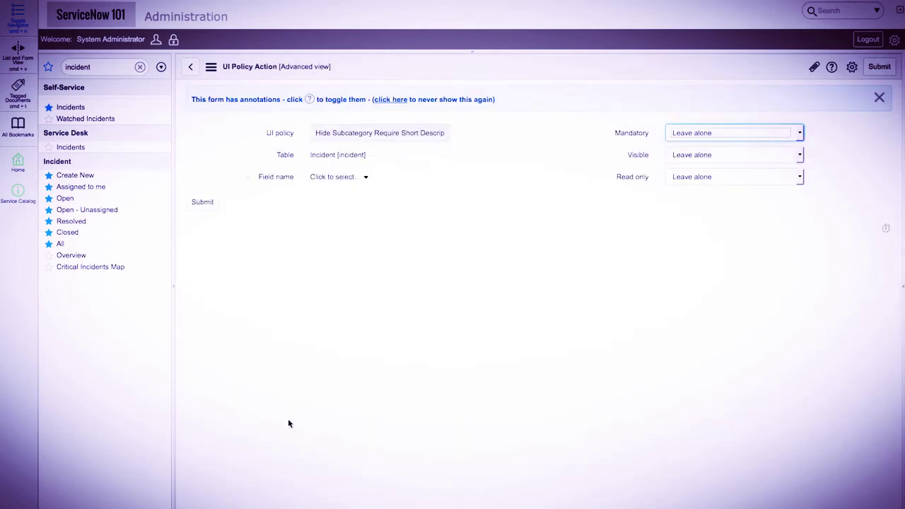
left_click(367, 177)
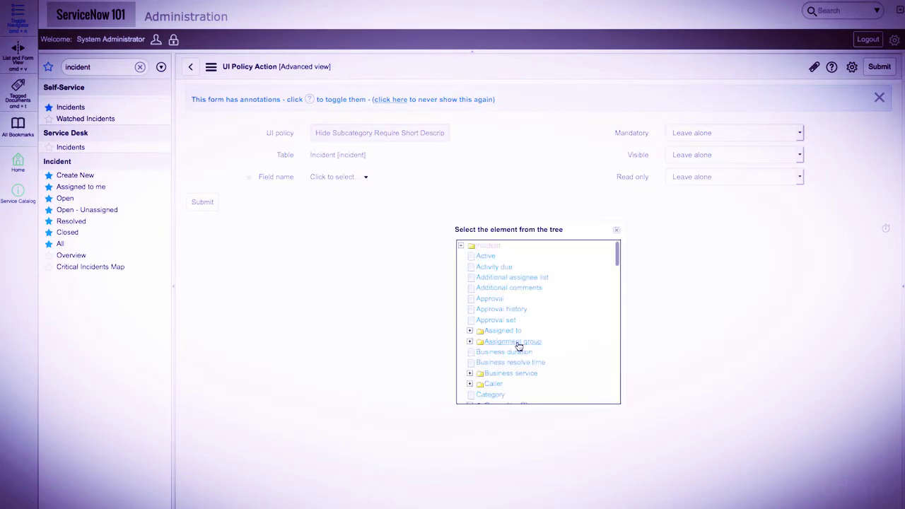
scroll(518, 345, "down", 12)
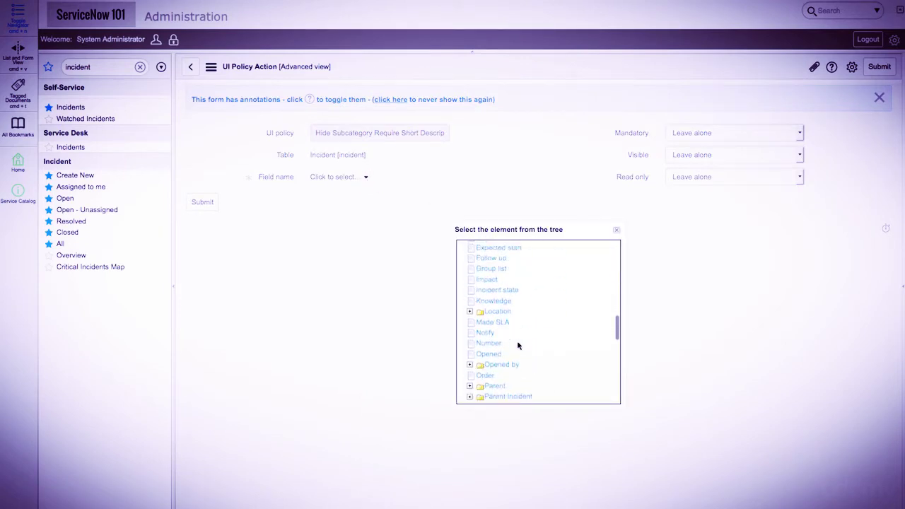
scroll(518, 345, "down", 5)
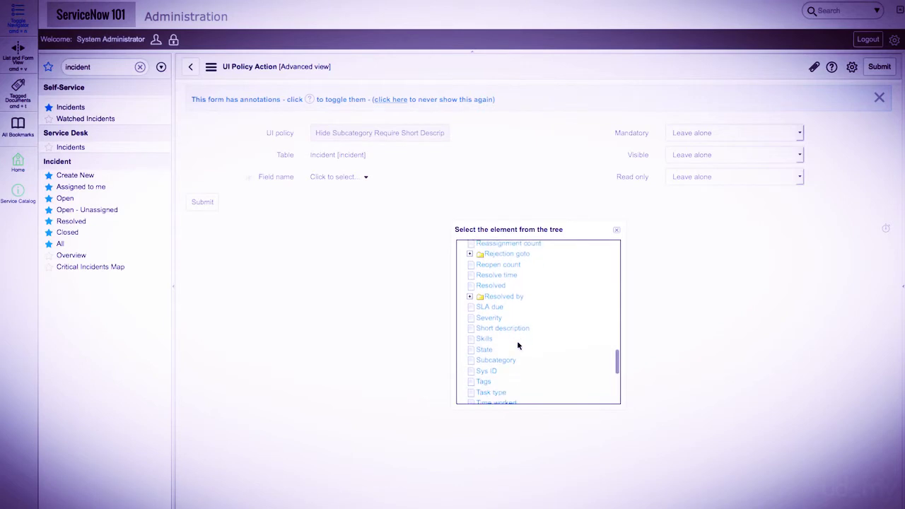
left_click(519, 329)
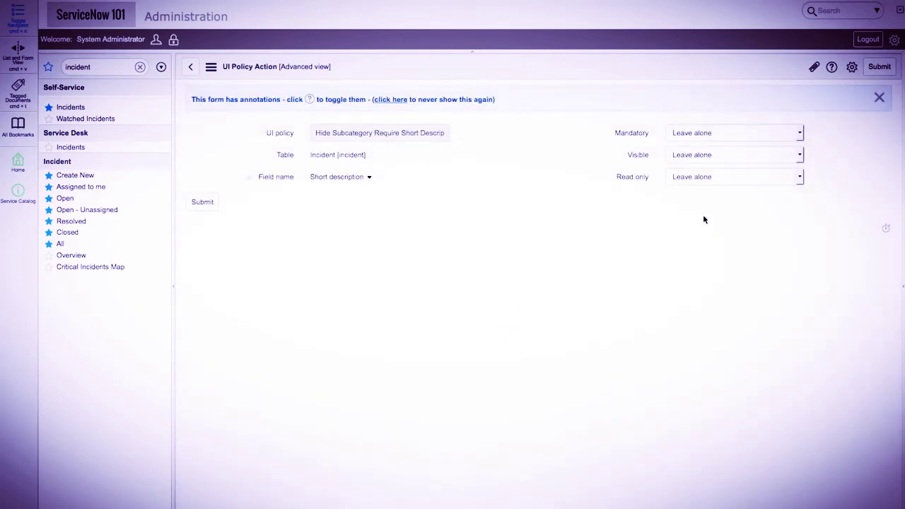
left_click(701, 133)
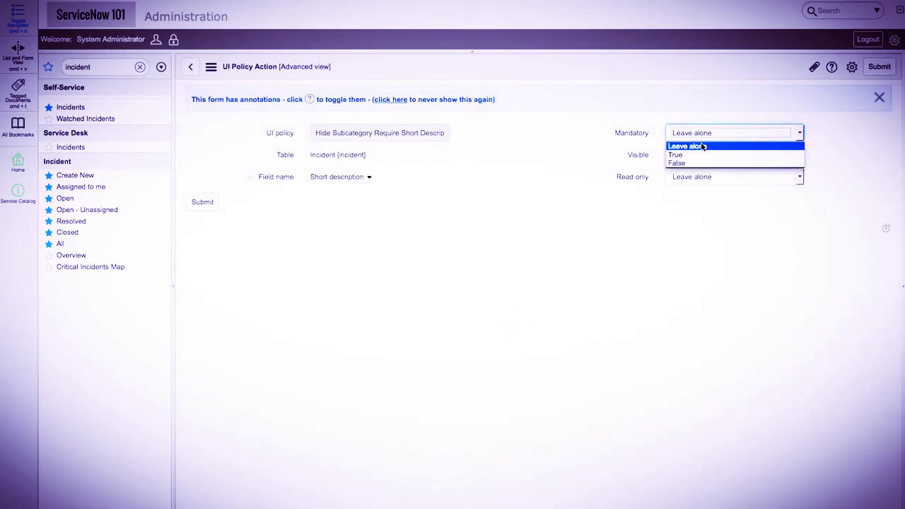
left_click(698, 155)
left_click(206, 204)
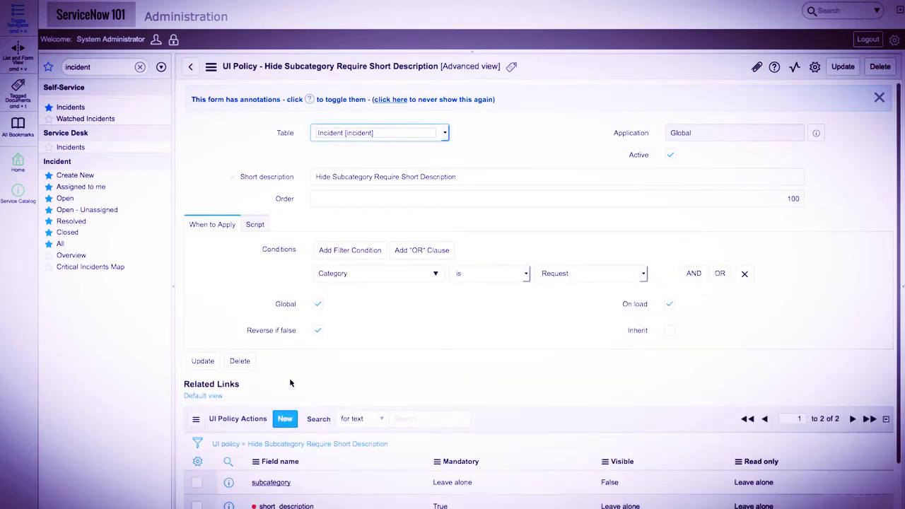
scroll(290, 382, "down", 1)
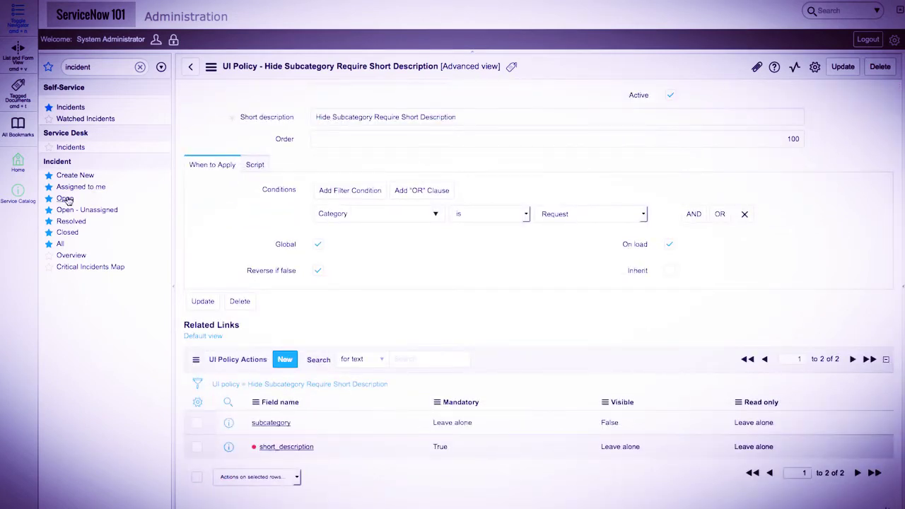
- Start a new incident with category Request and try to submit it without a short description
left_click(68, 180)
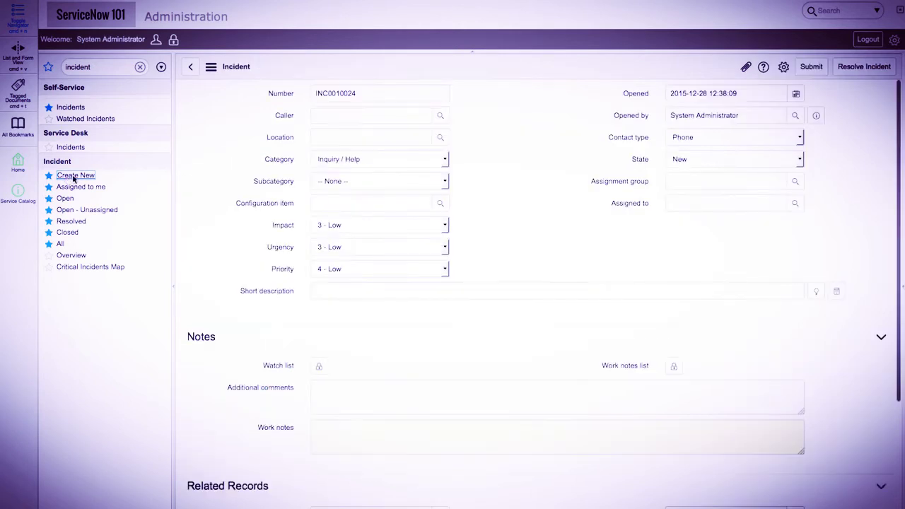
left_click(405, 163)
left_click(399, 183)
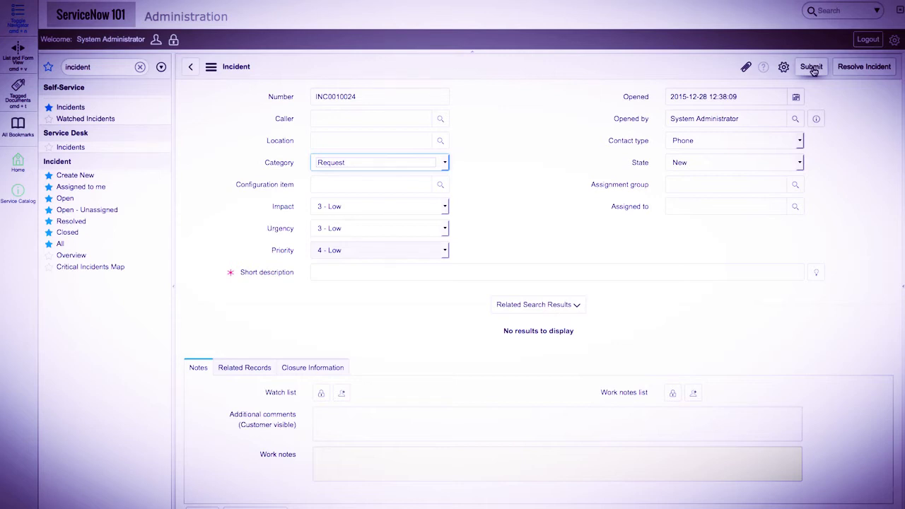
left_click(812, 68)
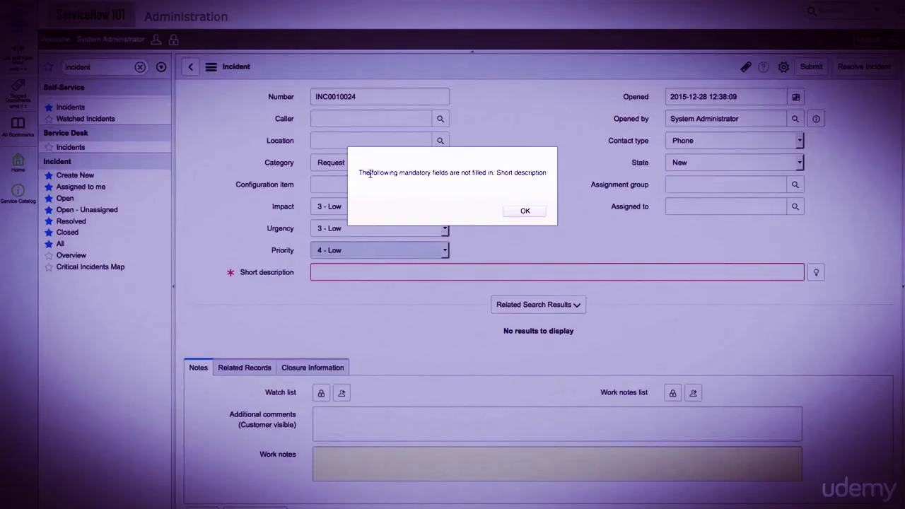
left_click(529, 209)
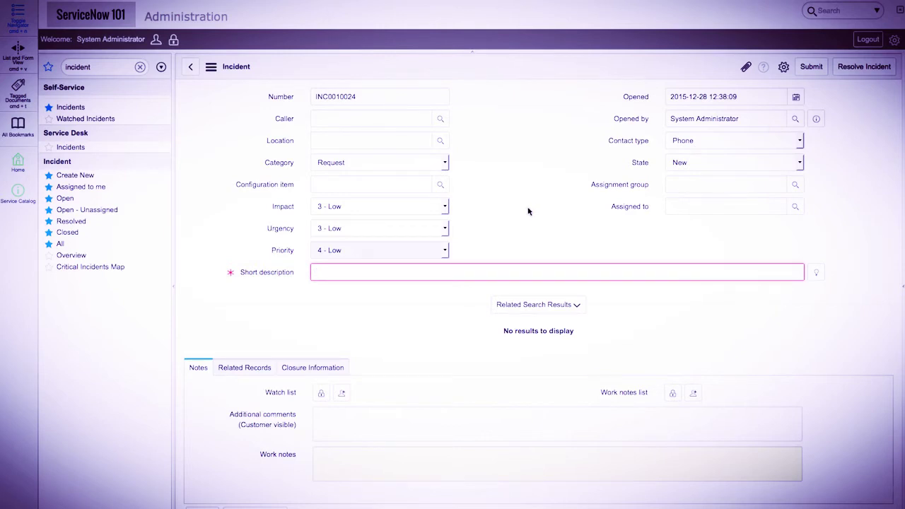
- Switch the incident's category to Inquiry / Help and look through the Subcategory choices without picking one
left_click(445, 164)
left_click(441, 190)
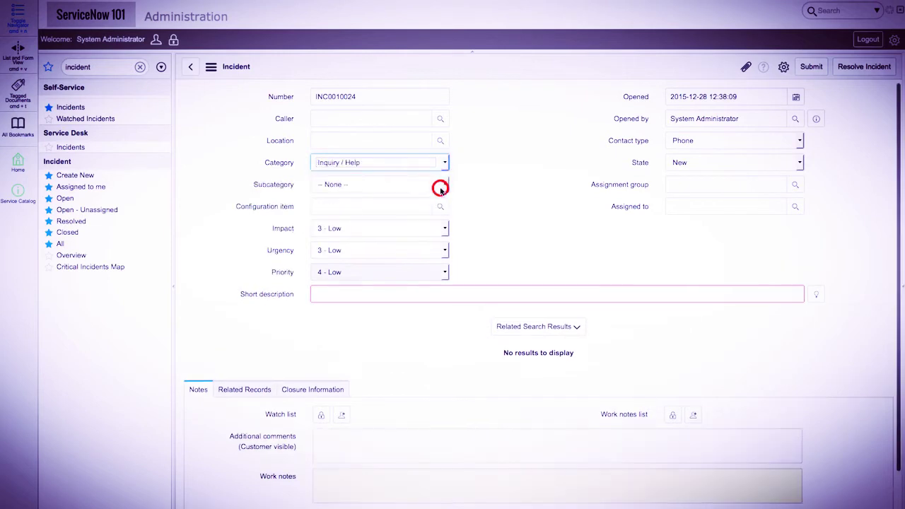
left_click(463, 187)
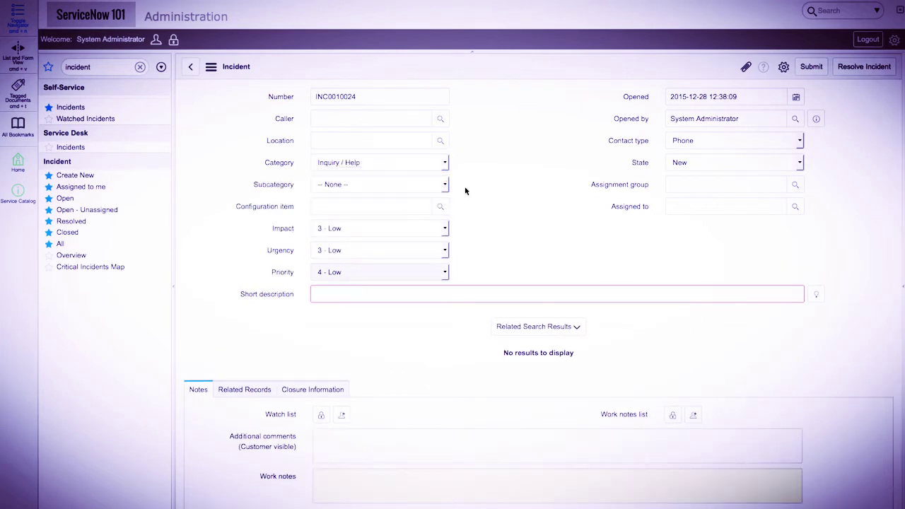
left_click(445, 184)
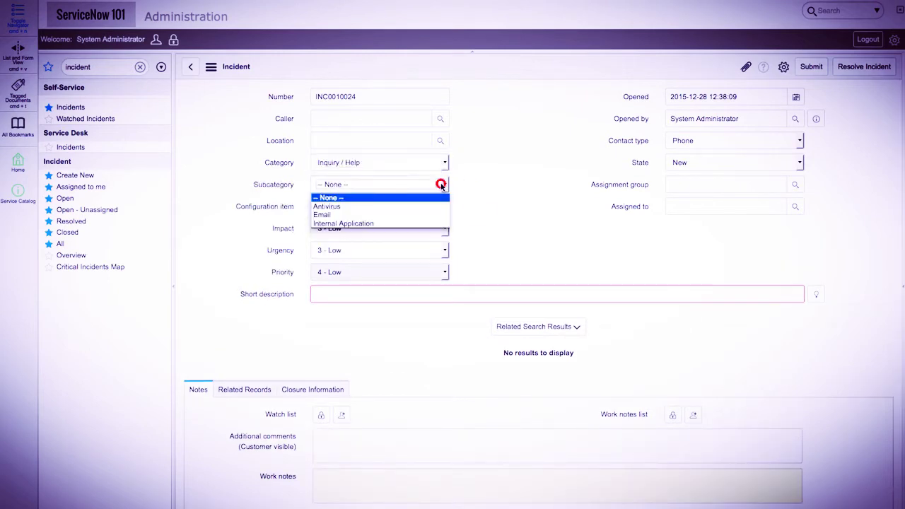
left_click(469, 185)
- Set the category to Request, enter "Test" as the short description and save the incident without leaving it
left_click(445, 162)
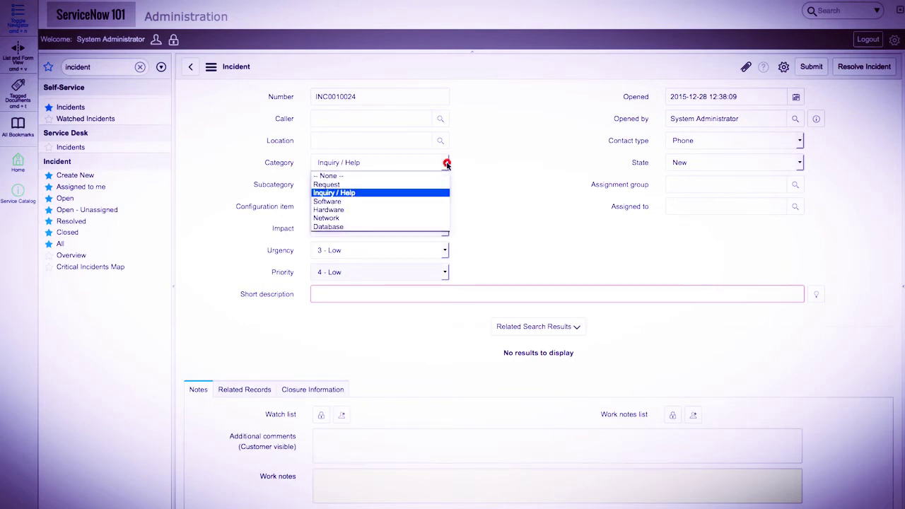
left_click(440, 184)
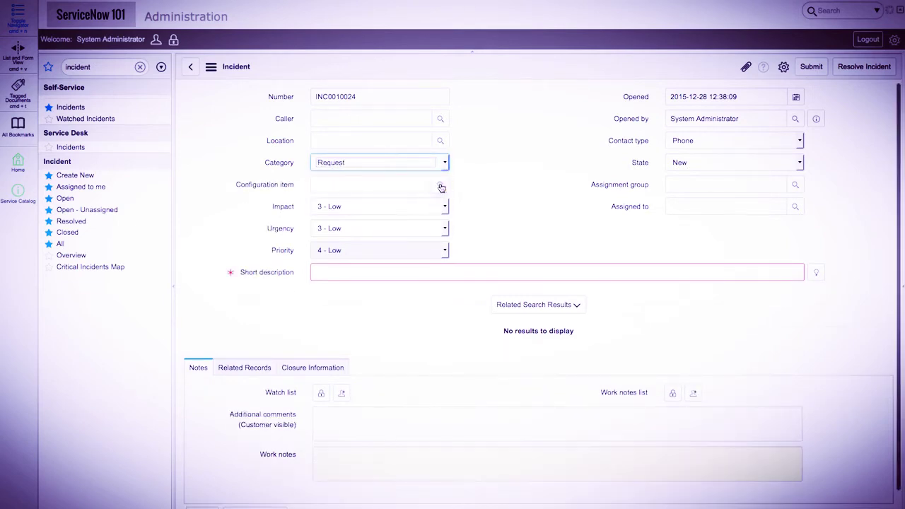
left_click(424, 271)
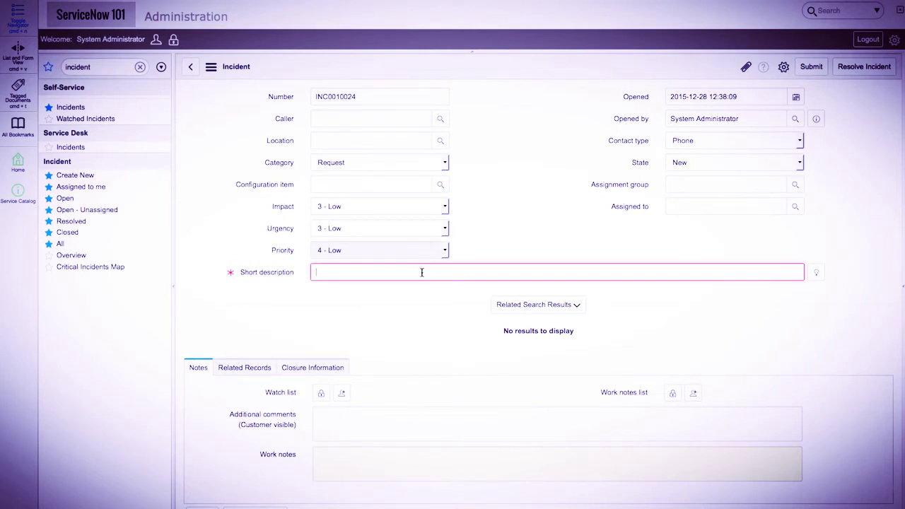
type("Test")
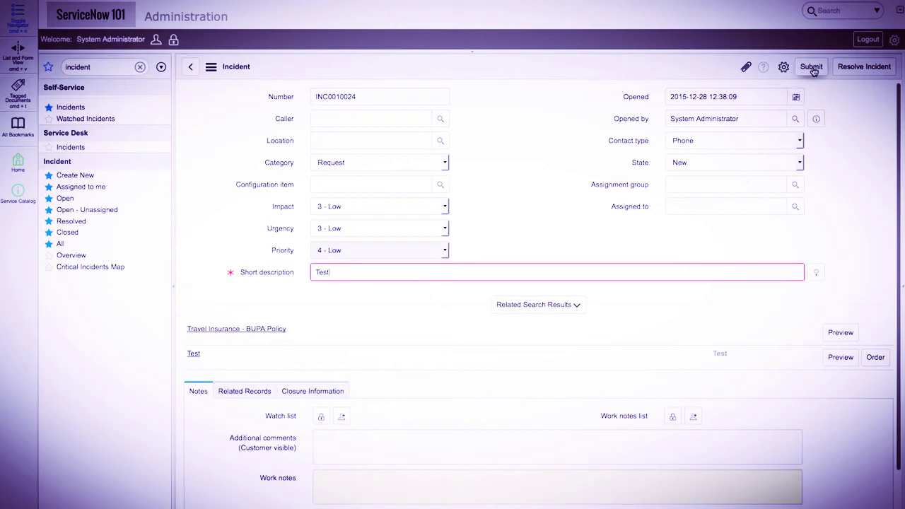
right_click(710, 74)
left_click(709, 81)
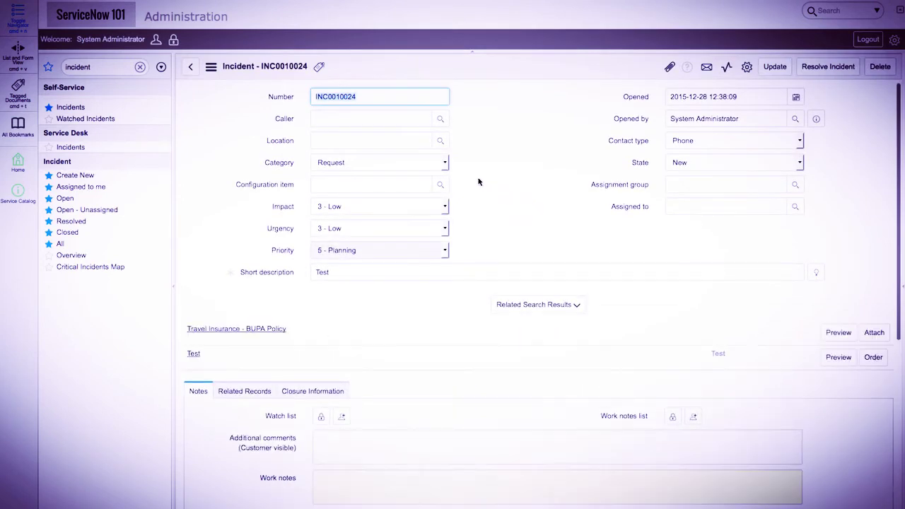
- Set the saved incident's category to Inquiry / Help and its subcategory to Antivirus
left_click(445, 162)
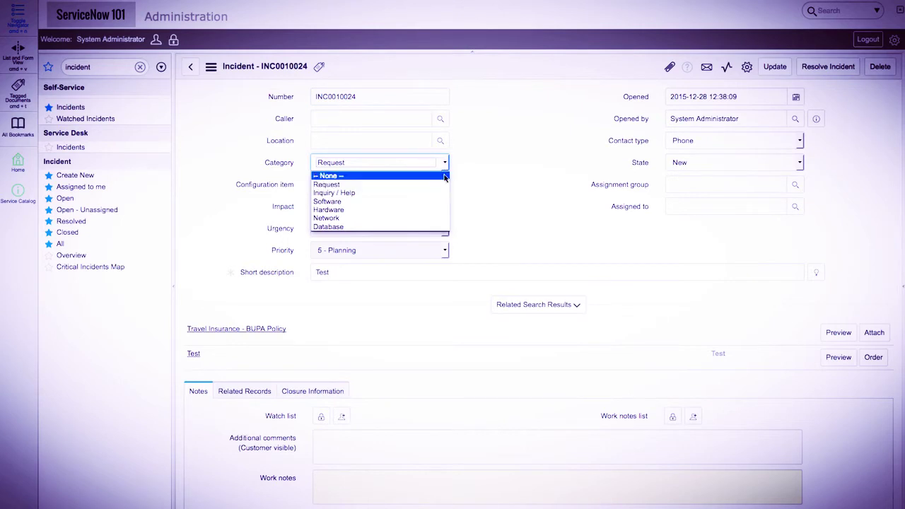
left_click(440, 192)
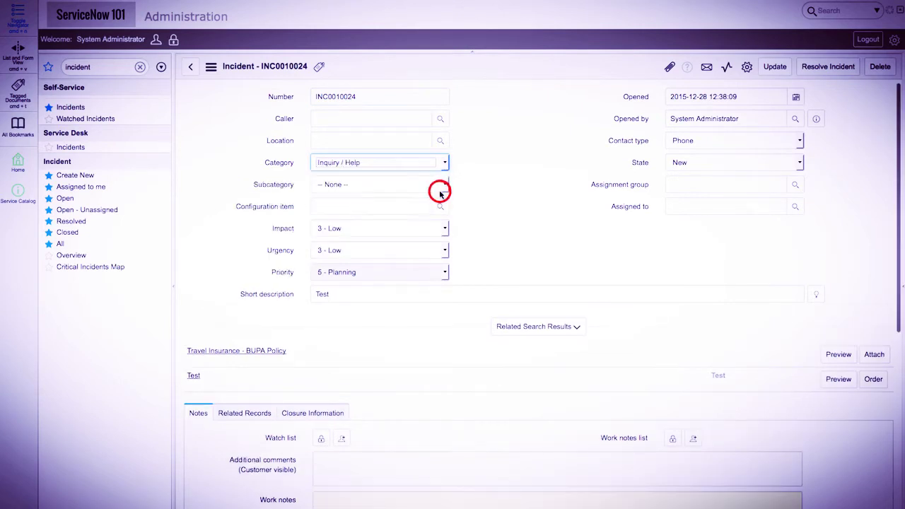
left_click(444, 184)
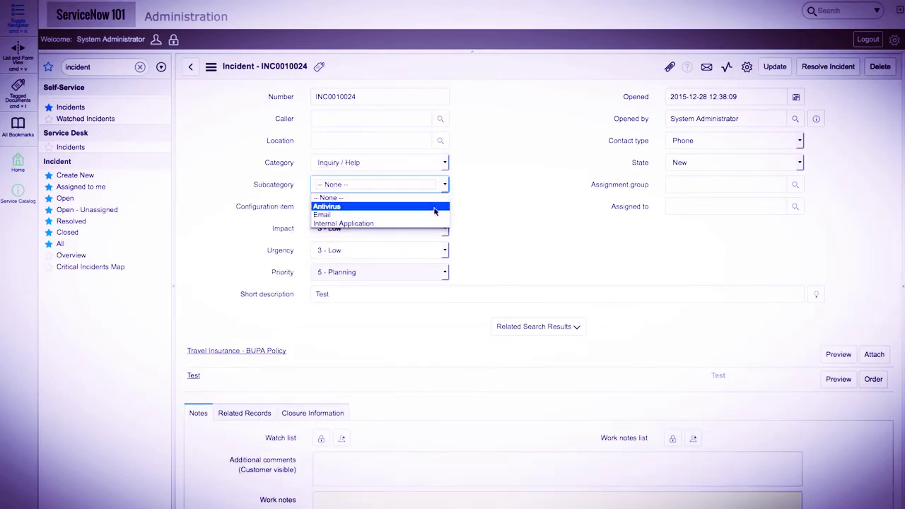
left_click(434, 206)
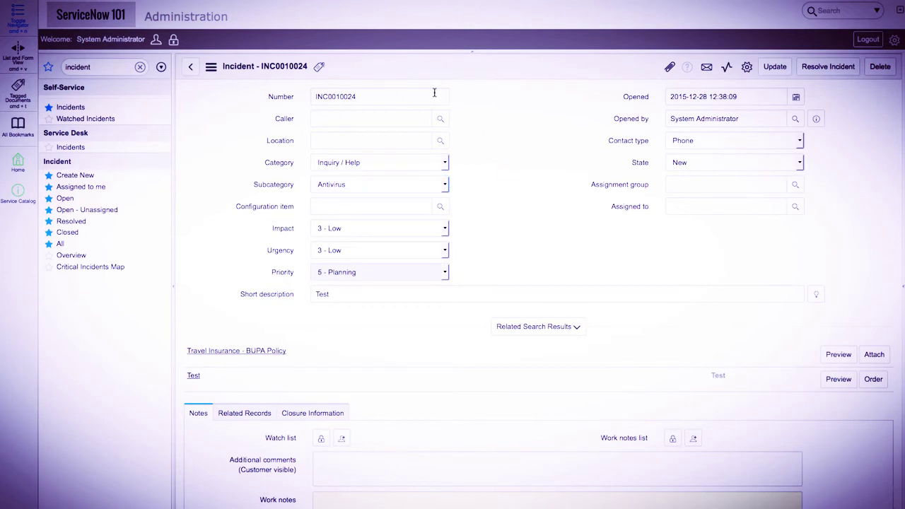
- Find UI Policies in the application navigator and open the full list of UI policies
double_click(116, 66)
type("ui")
type(" poli")
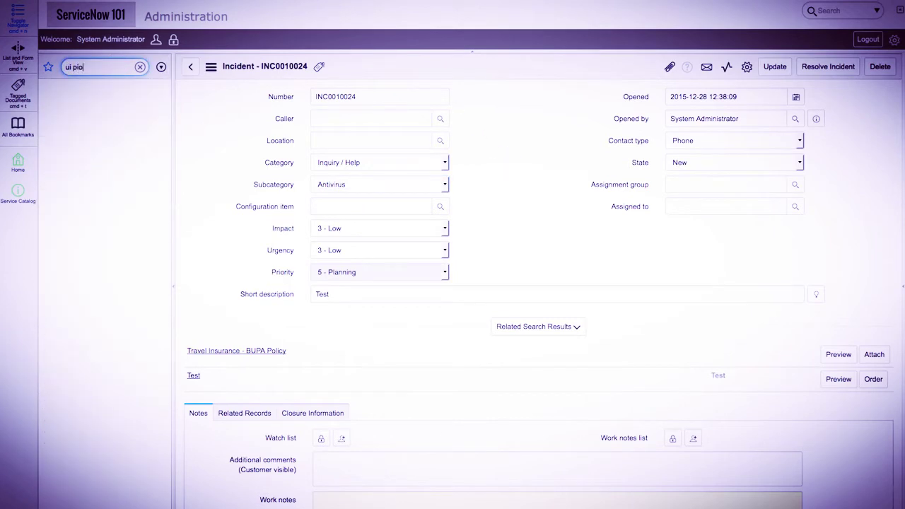
type("ci")
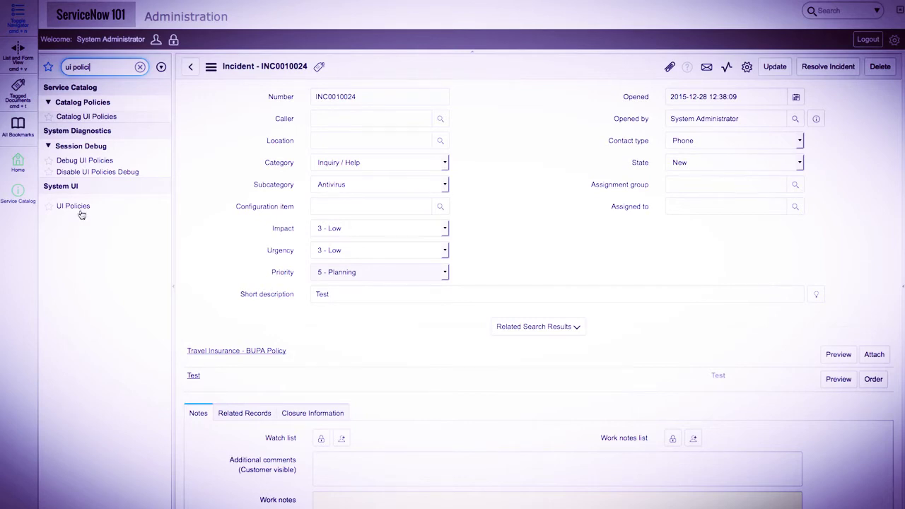
left_click(80, 209)
left_click(578, 211)
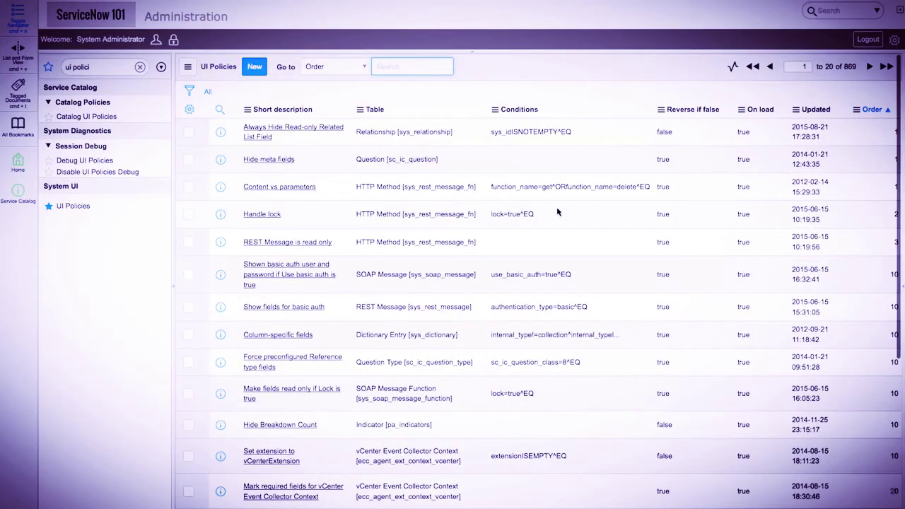
- Filter the UI policies list to records whose table starts with "incident"
left_click(219, 109)
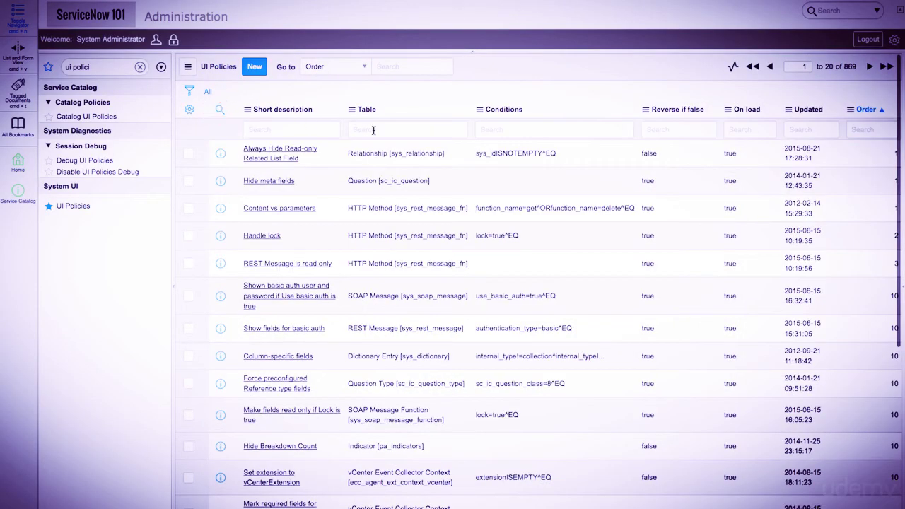
left_click(373, 130)
type("in")
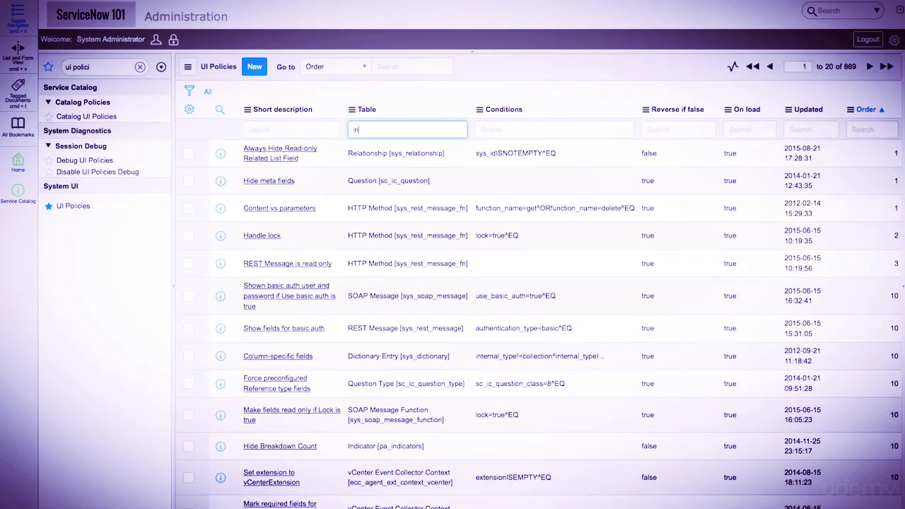
type("cident")
key("Return")
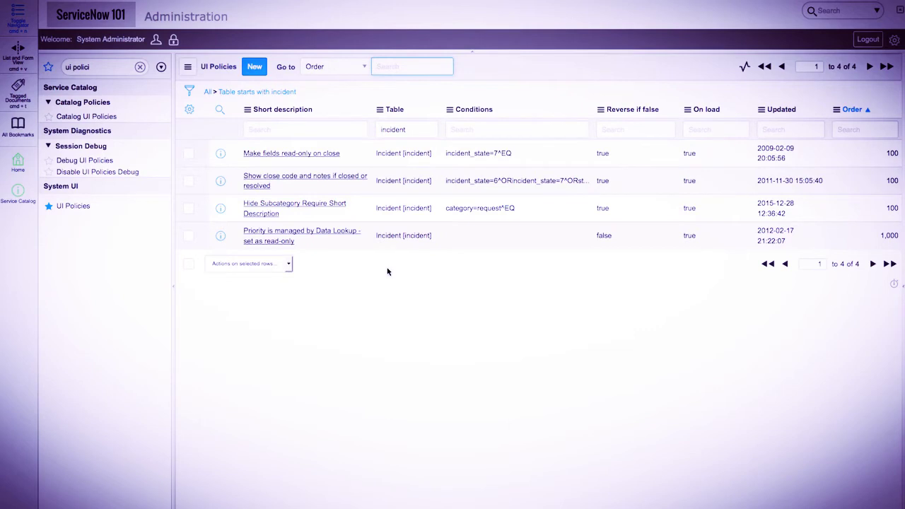
- Deactivate the UI policy "Hide Subcategory Require Short Description" and update the record
left_click(320, 207)
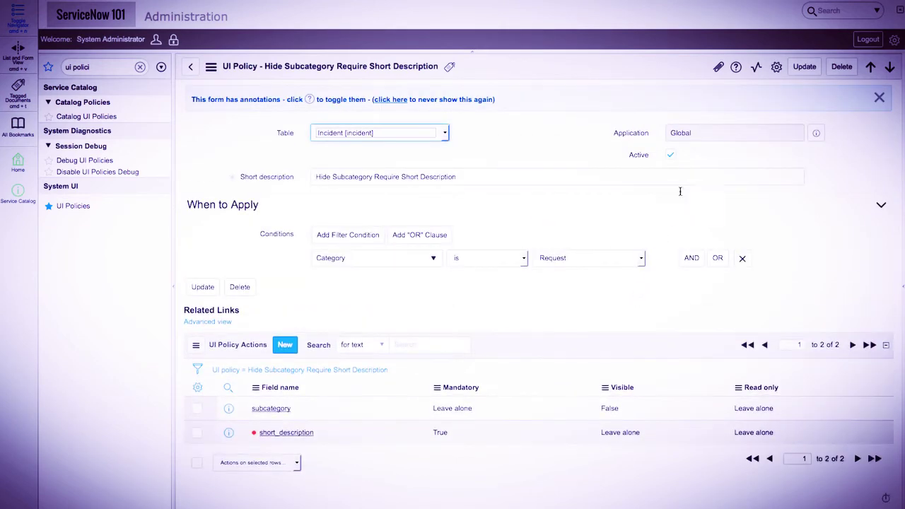
left_click(671, 157)
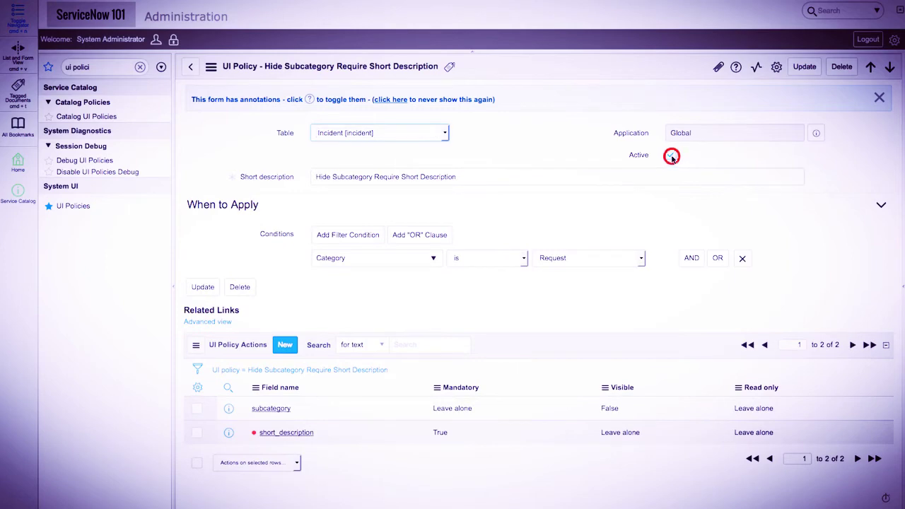
left_click(810, 64)
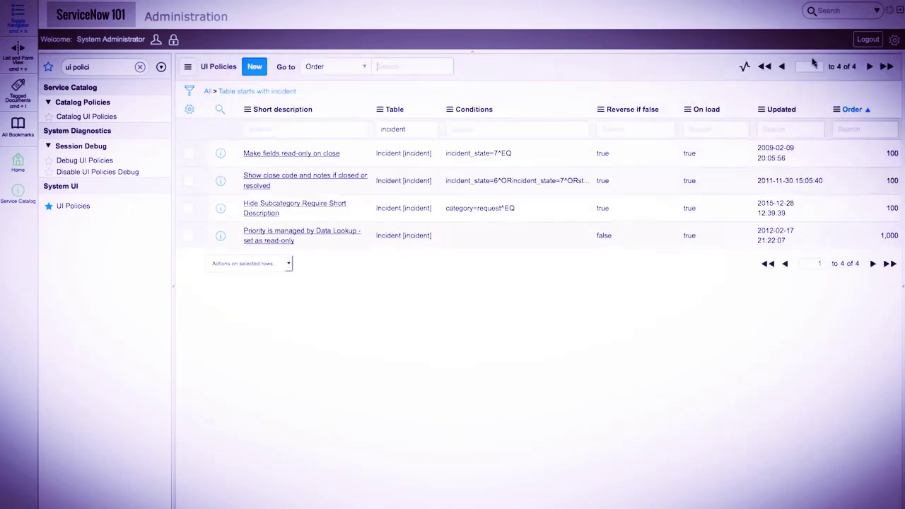
- Clear the application navigator filter and open the list of open incidents
left_click(140, 67)
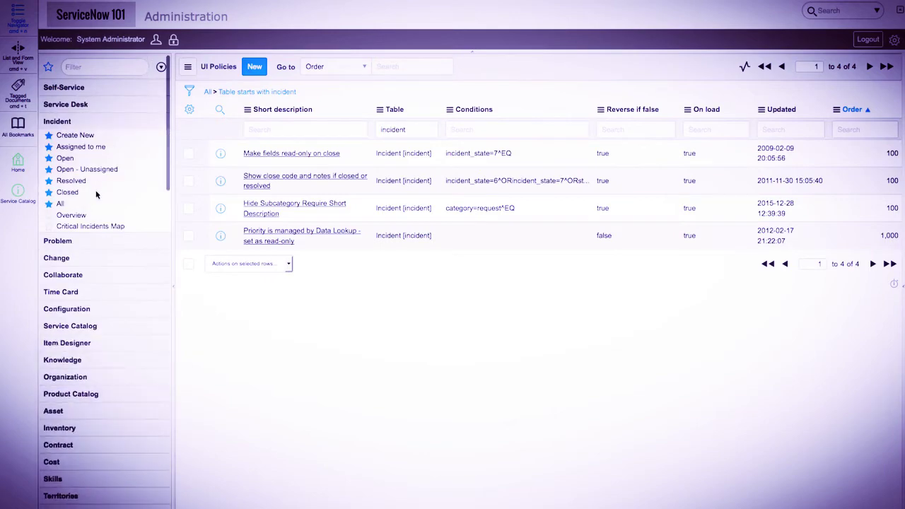
left_click(65, 158)
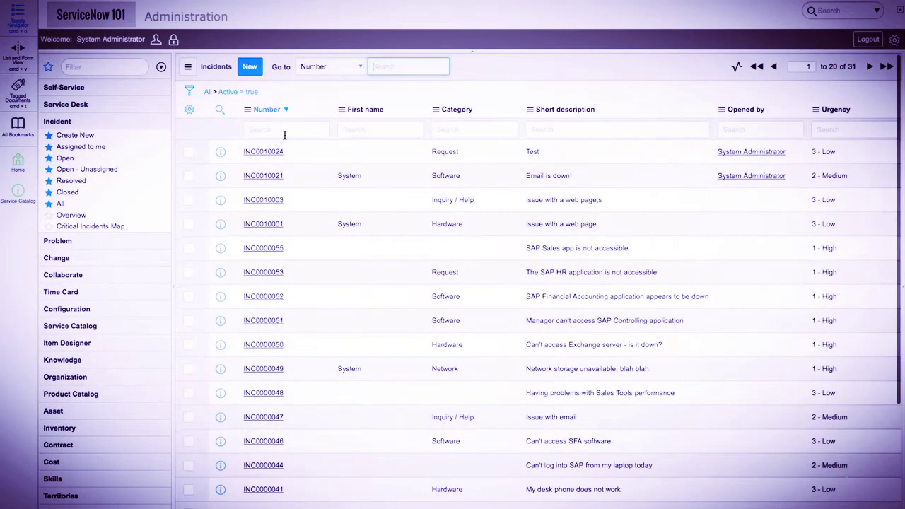
- Open incident INC0010024 and check the choices available for Category and Subcategory
left_click(267, 157)
left_click(263, 154)
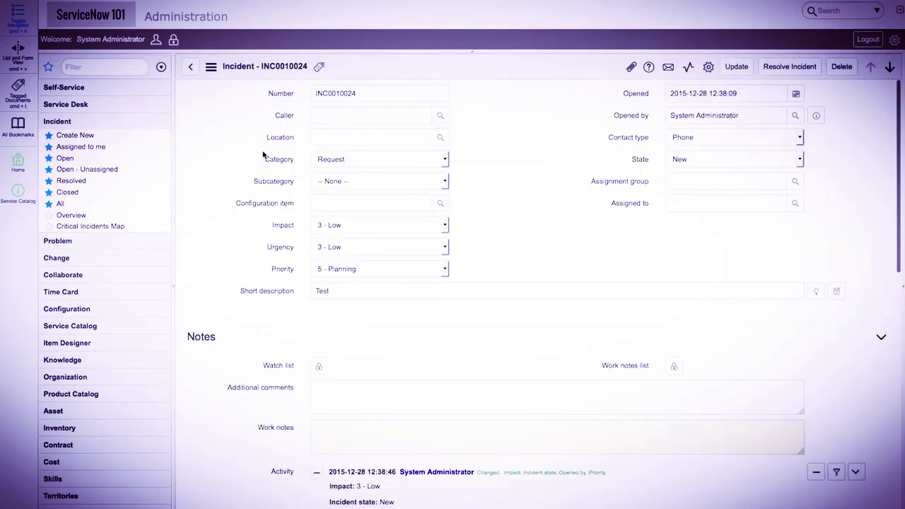
left_click(361, 161)
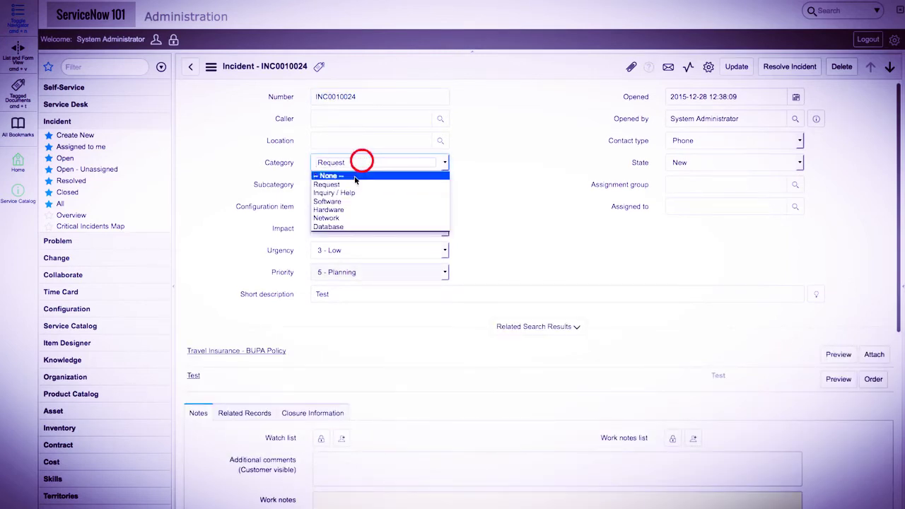
left_click(357, 184)
left_click(361, 183)
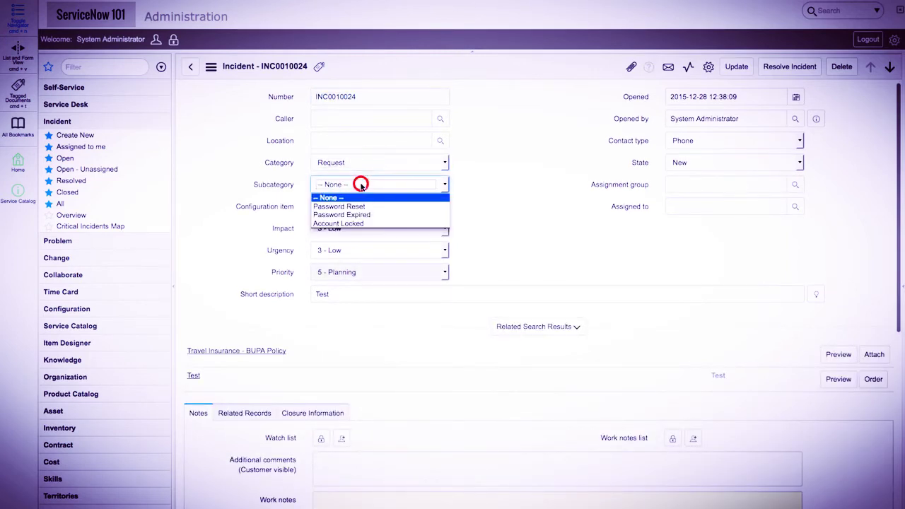
left_click(486, 188)
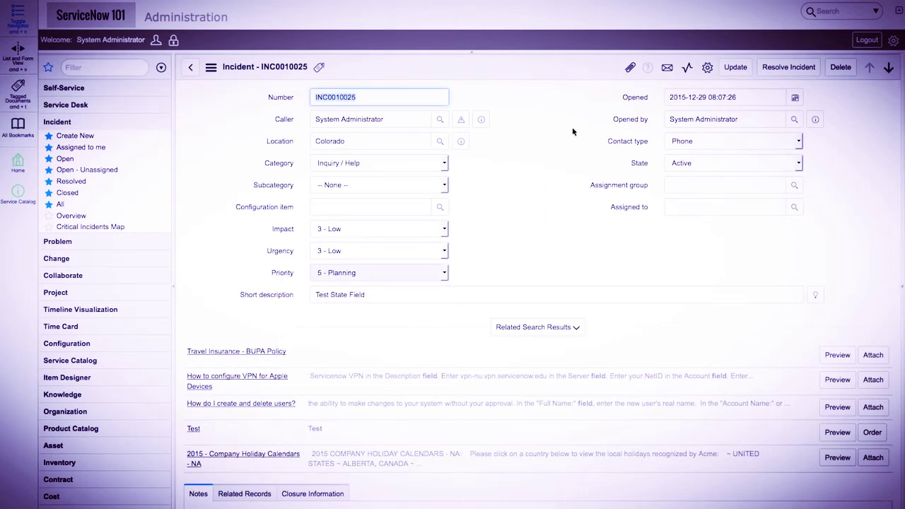
- Change the short description of incident INC0010025 to "Test State Field." and update the record
left_click(555, 123)
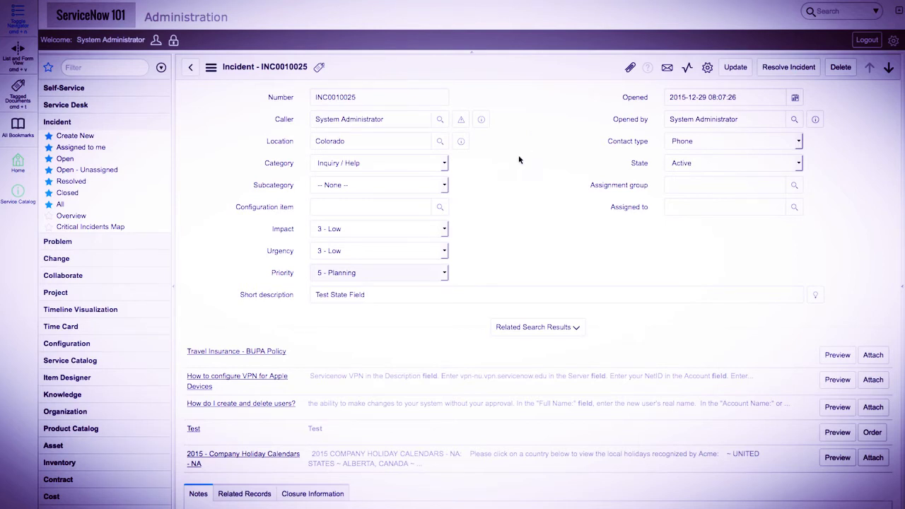
left_click(438, 296)
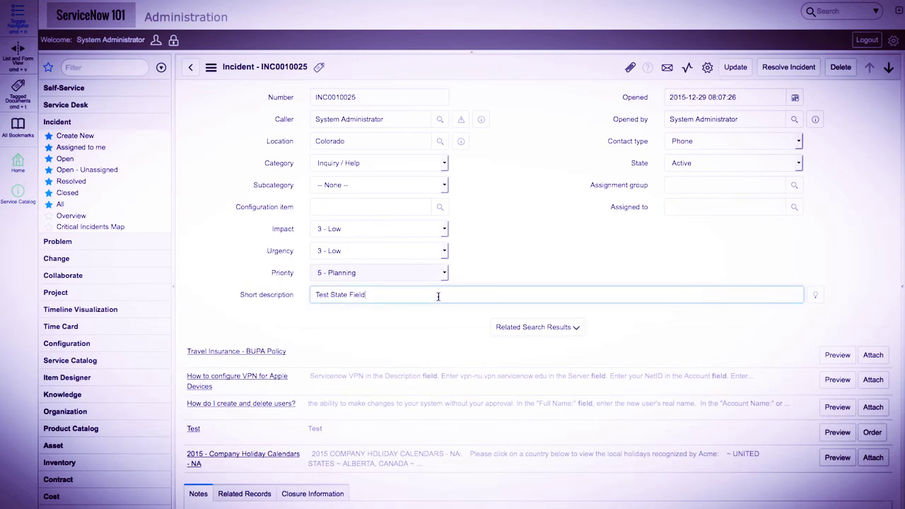
type(".")
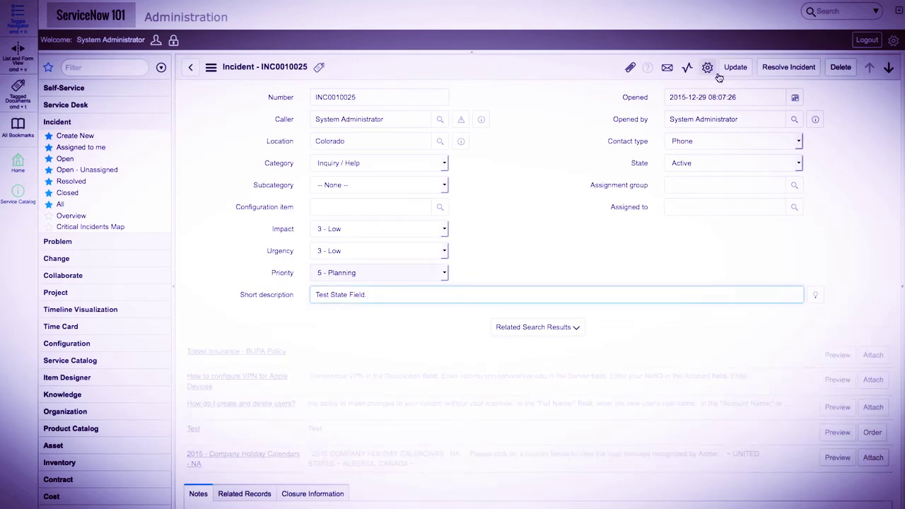
left_click(730, 74)
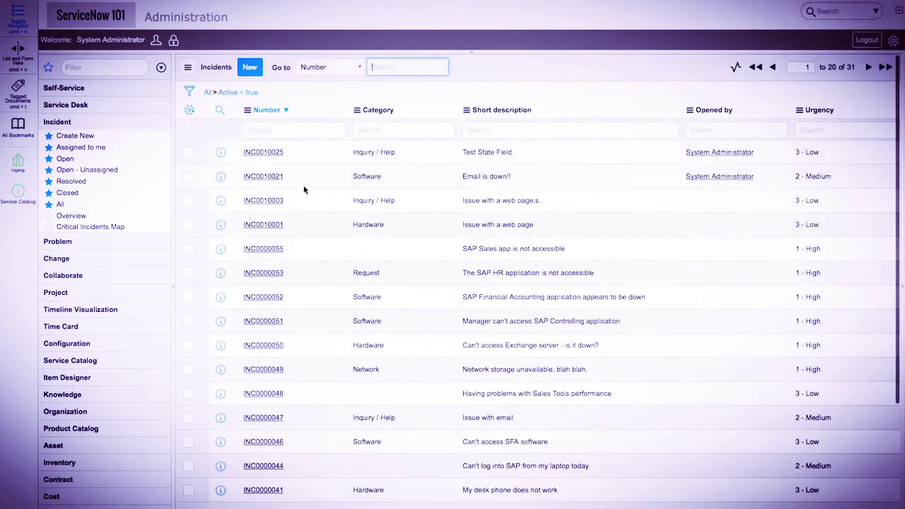
- Reopen incident INC0010025, remove the period from its short description, and save the record while staying on the form
left_click(269, 157)
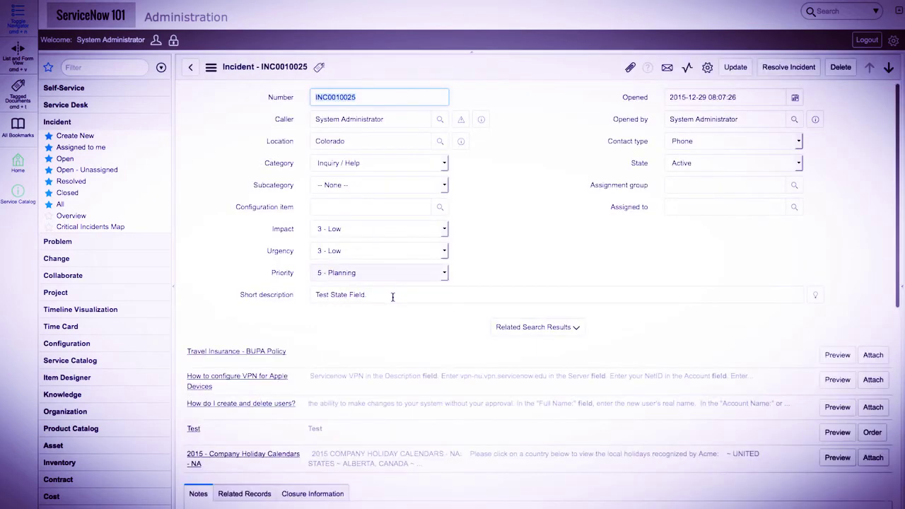
left_click(393, 297)
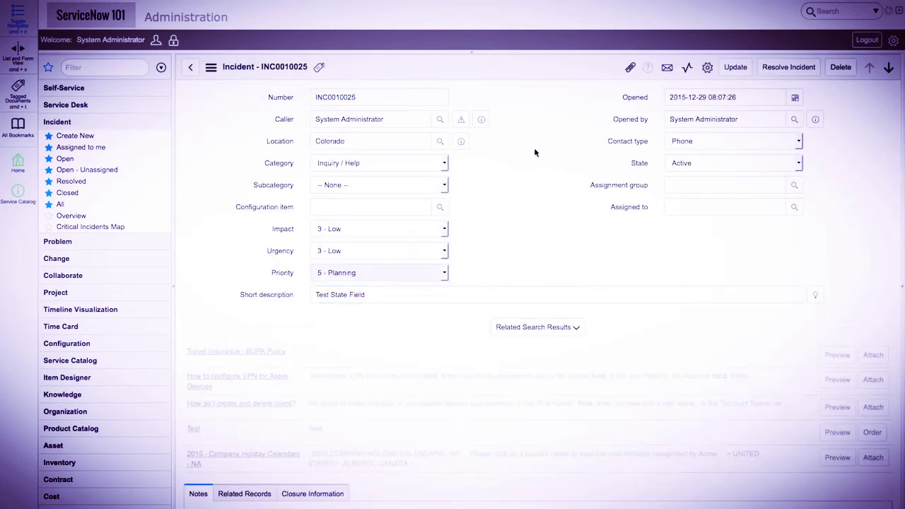
right_click(539, 65)
left_click(553, 71)
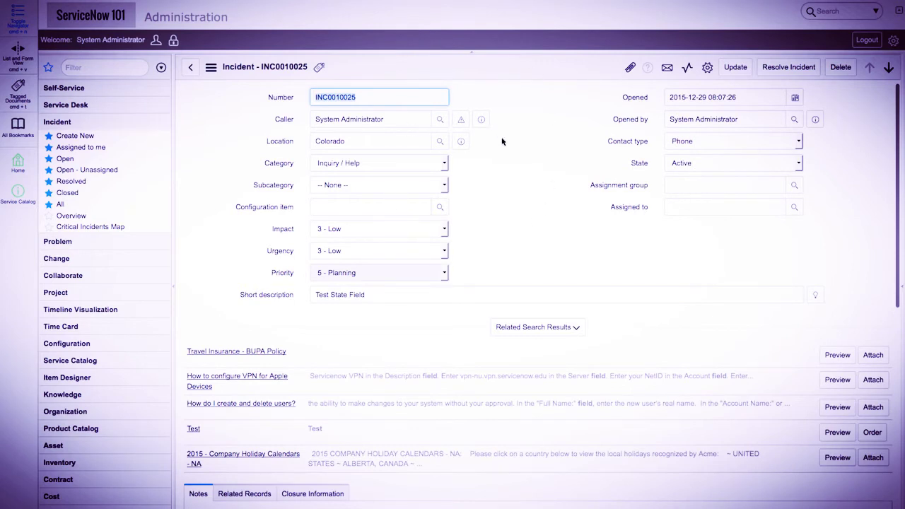
left_click(513, 187)
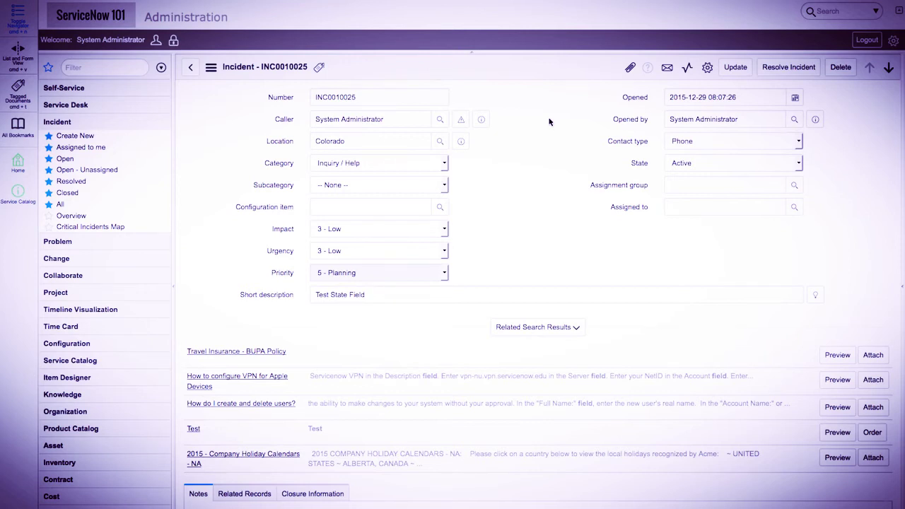
- Open the UI actions configured for the incident form and include the global actions in the list
left_click(211, 67)
mouse_move(262, 189)
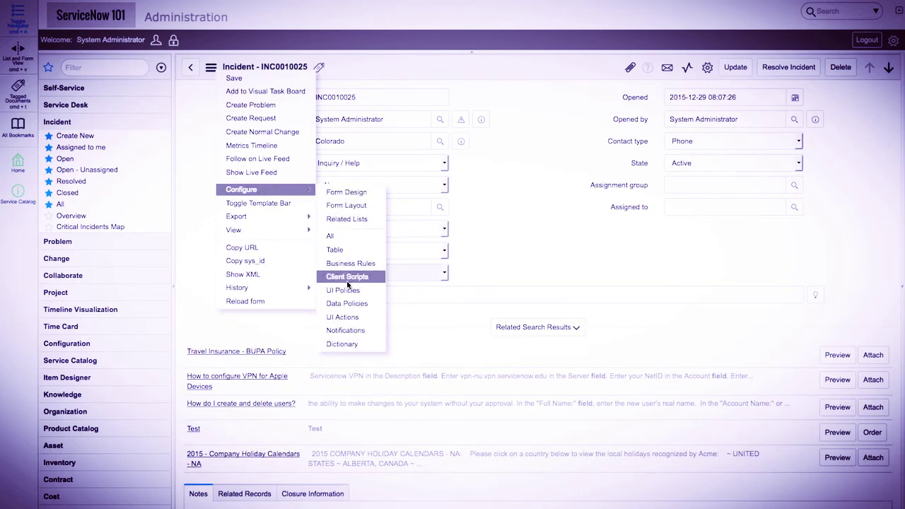
left_click(357, 318)
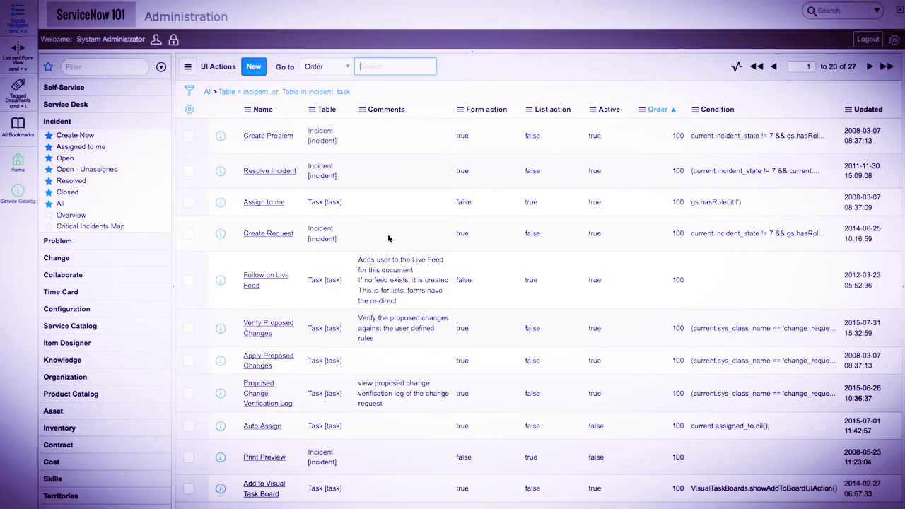
scroll(389, 238, "down", 1)
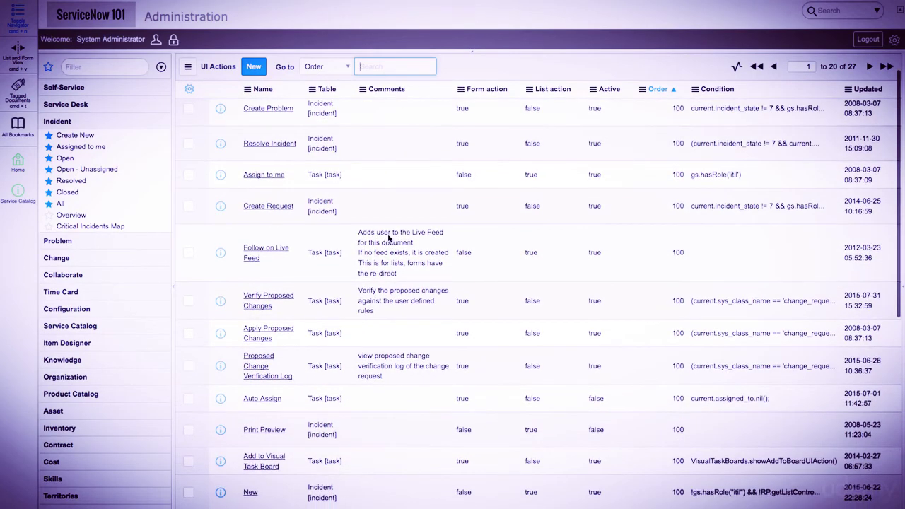
scroll(388, 238, "down", 3)
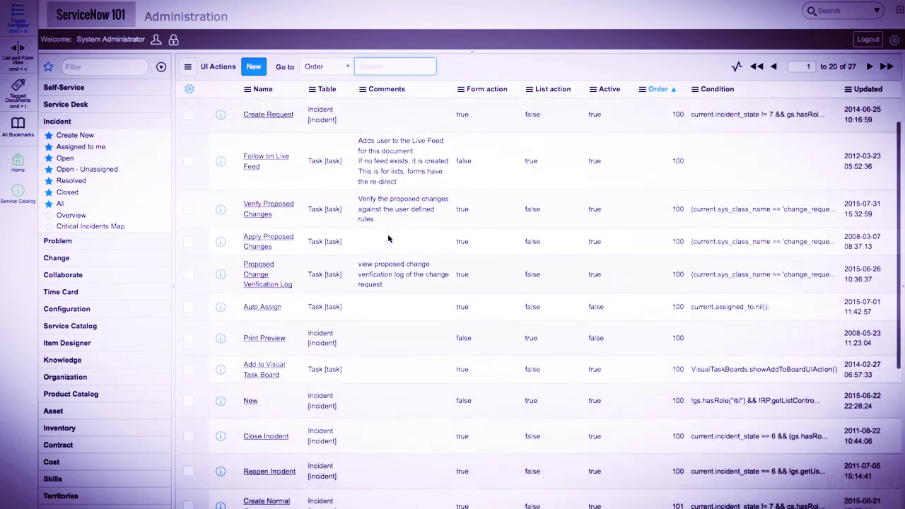
scroll(389, 239, "down", 9)
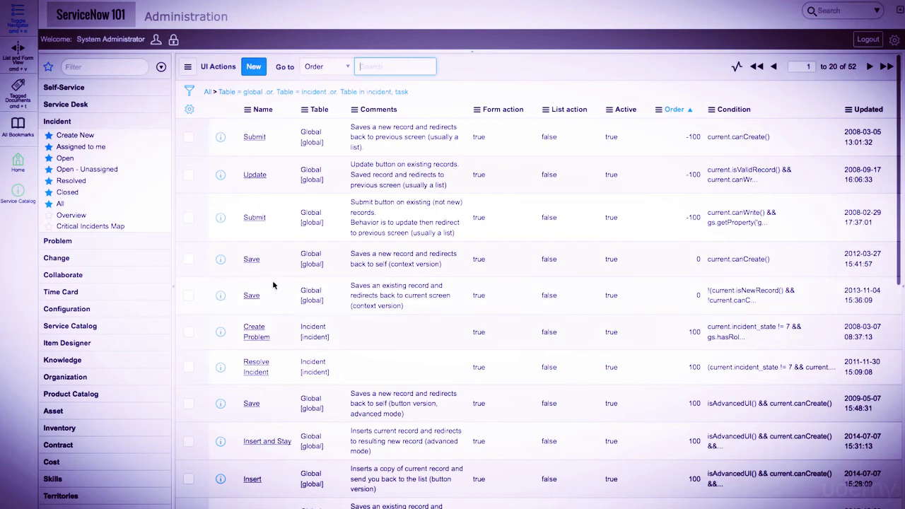
- Filter the UI actions to those named Save and open the button version for existing records, order 100
right_click(254, 273)
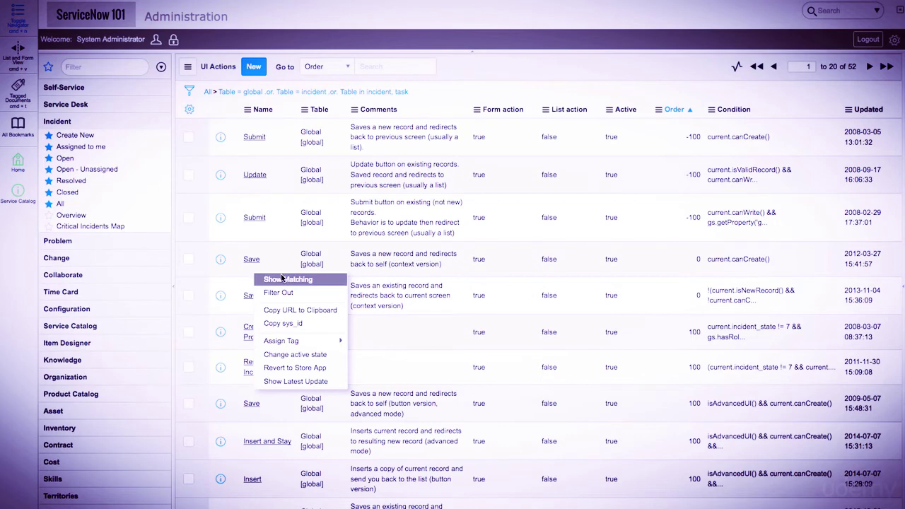
left_click(282, 278)
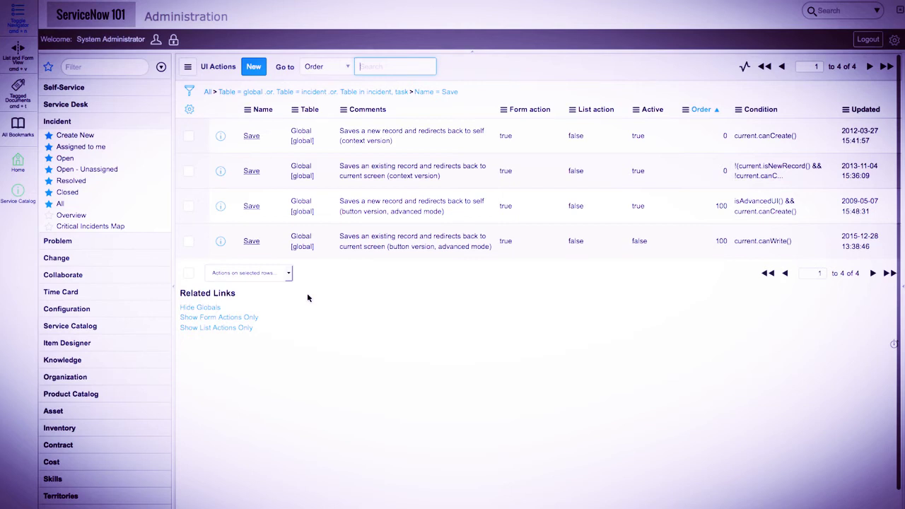
left_click(220, 242)
left_click(252, 242)
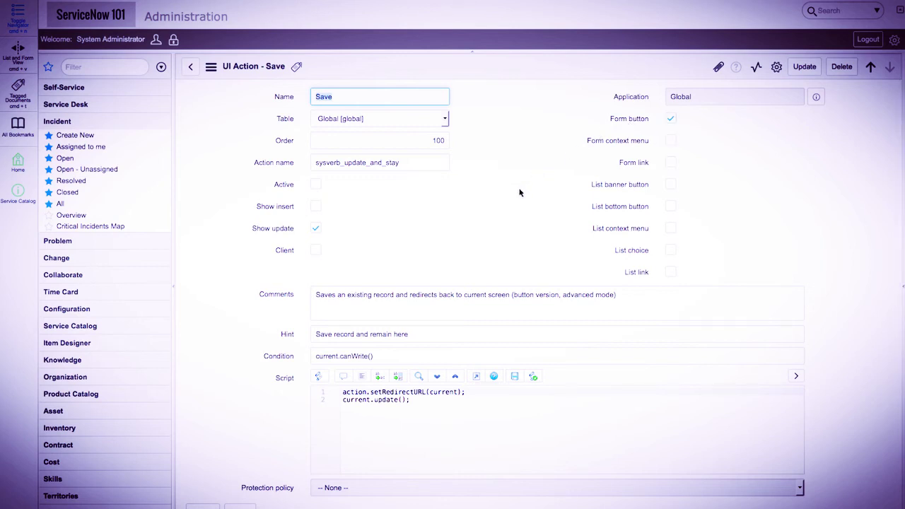
- Review the settings and script of the Save UI action, set it to active, and update the record
scroll(519, 193, "down", 2)
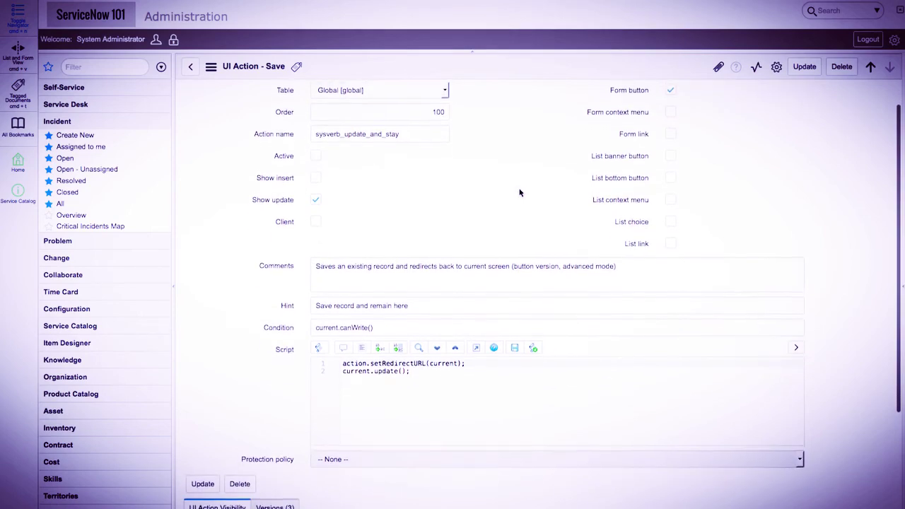
scroll(519, 193, "down", 1)
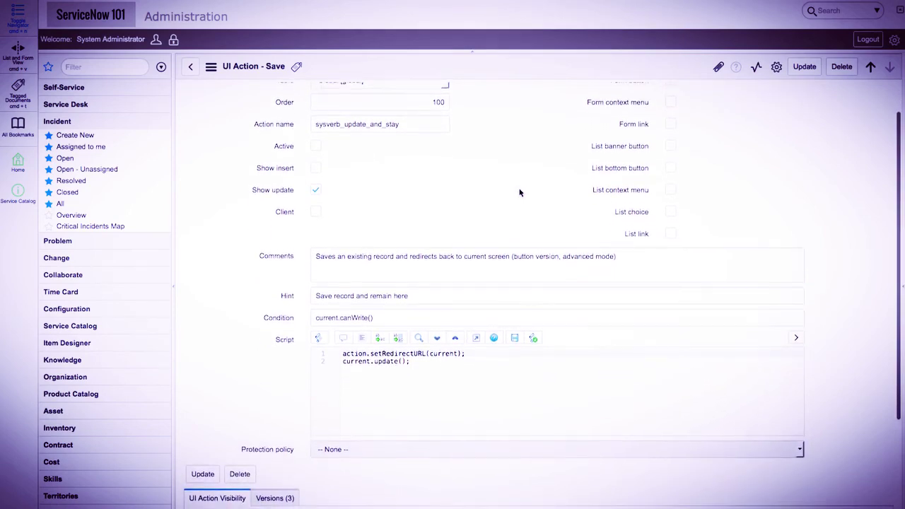
scroll(520, 193, "down", 1)
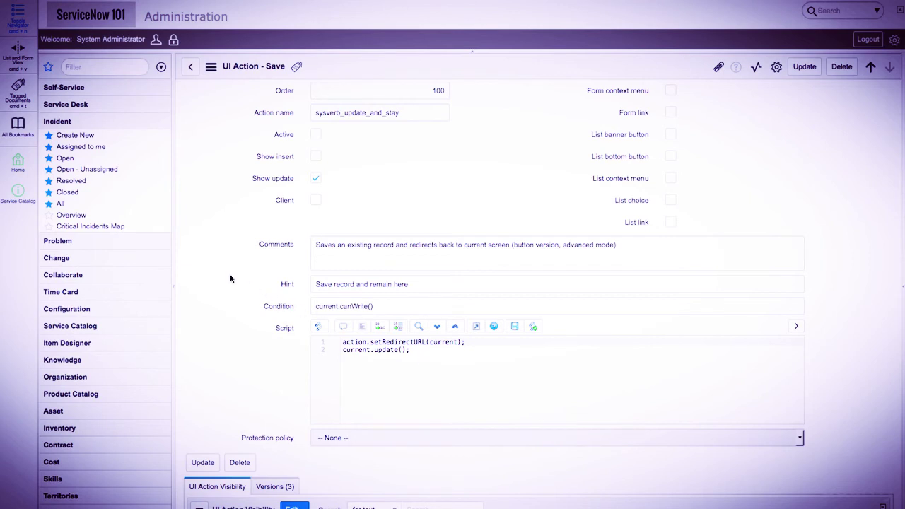
scroll(233, 279, "up", 2)
left_click(315, 185)
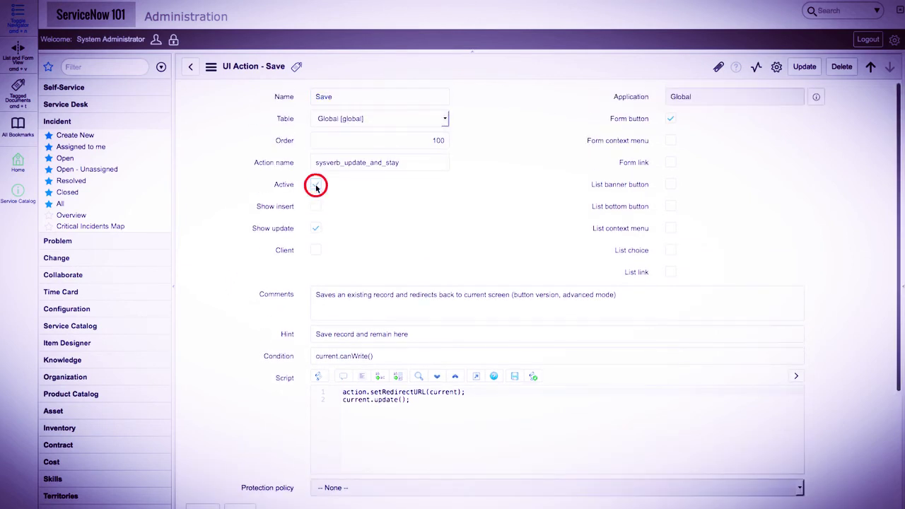
left_click(802, 66)
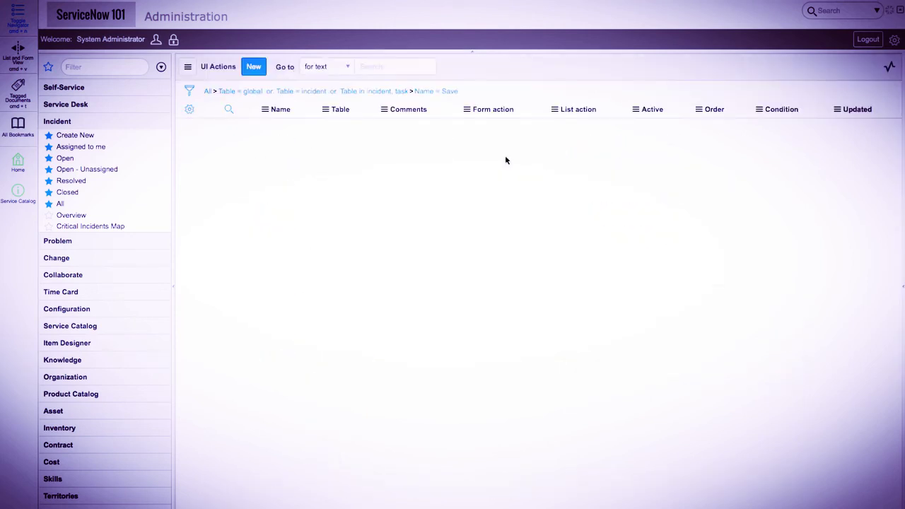
- Open incident INC0010024 from the list of open incidents and save it using the Save form action
left_click(62, 160)
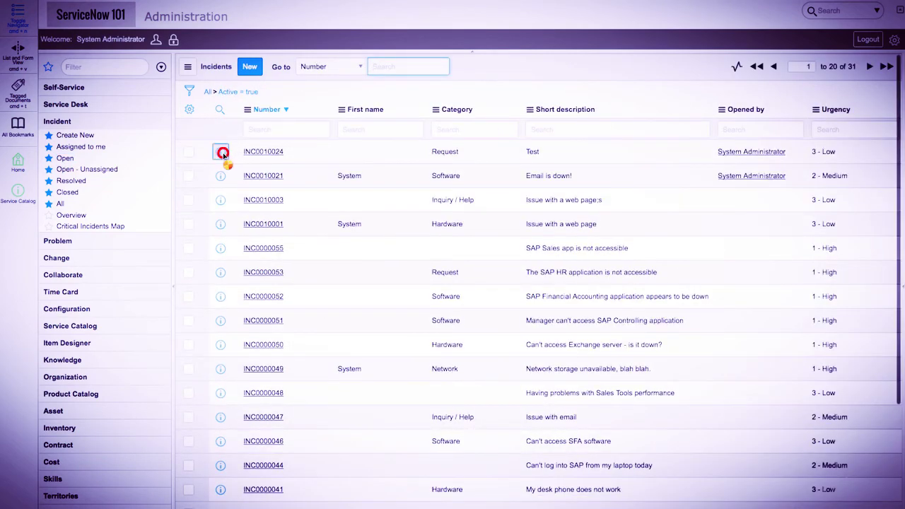
left_click(263, 151)
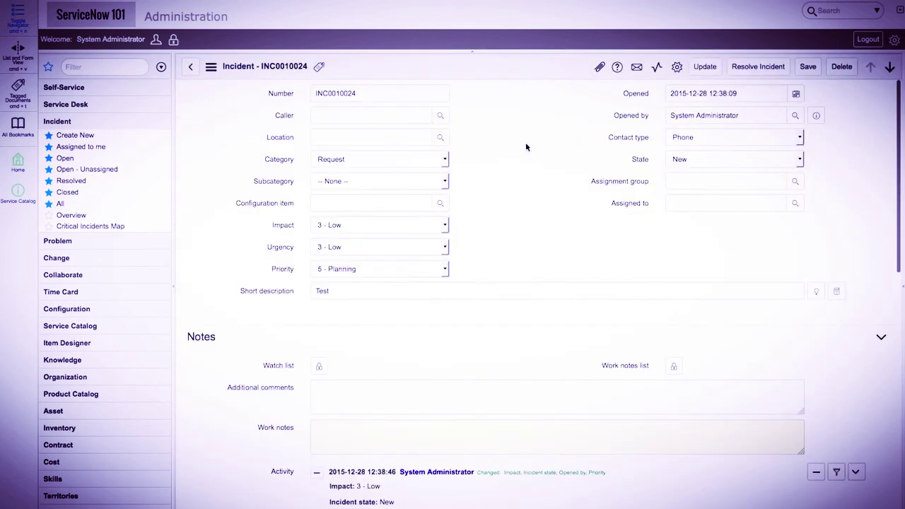
left_click(808, 71)
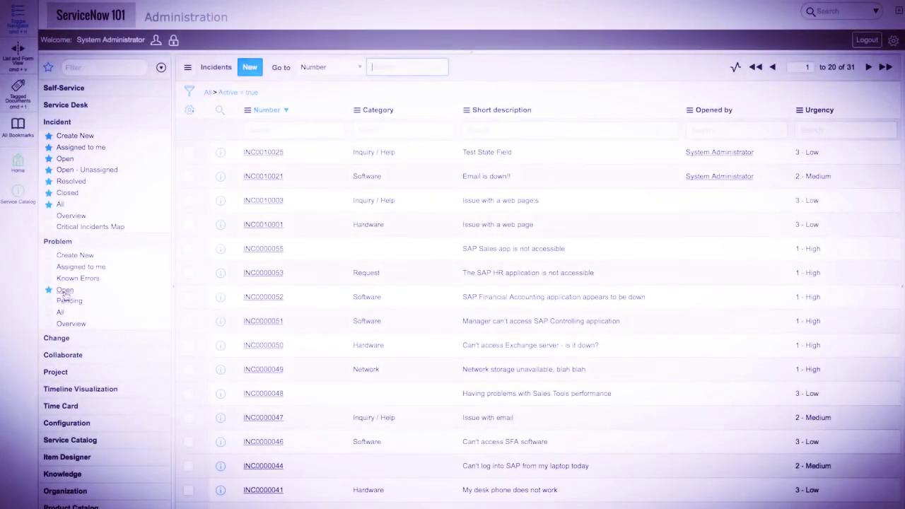
- Open problem PRB0000011 from the list of open problems and check its form for the Save action
left_click(64, 291)
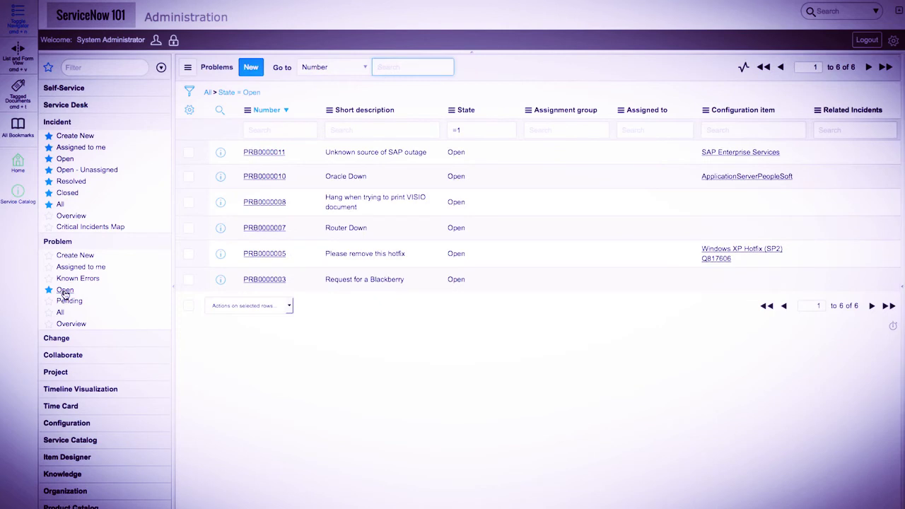
left_click(263, 154)
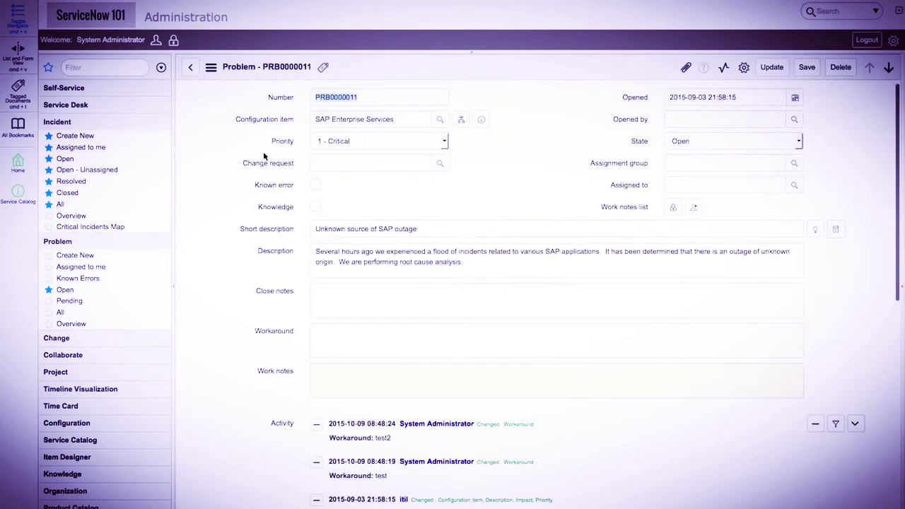
left_click(558, 141)
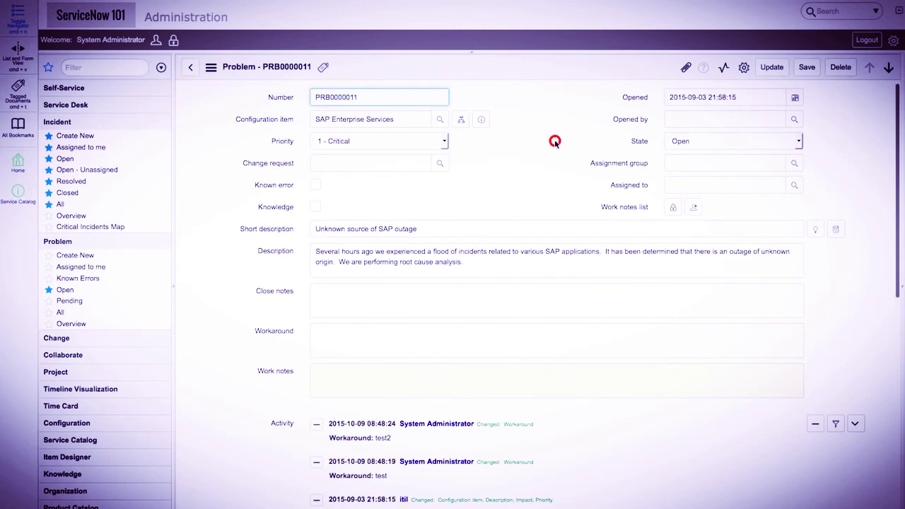
left_click(822, 87)
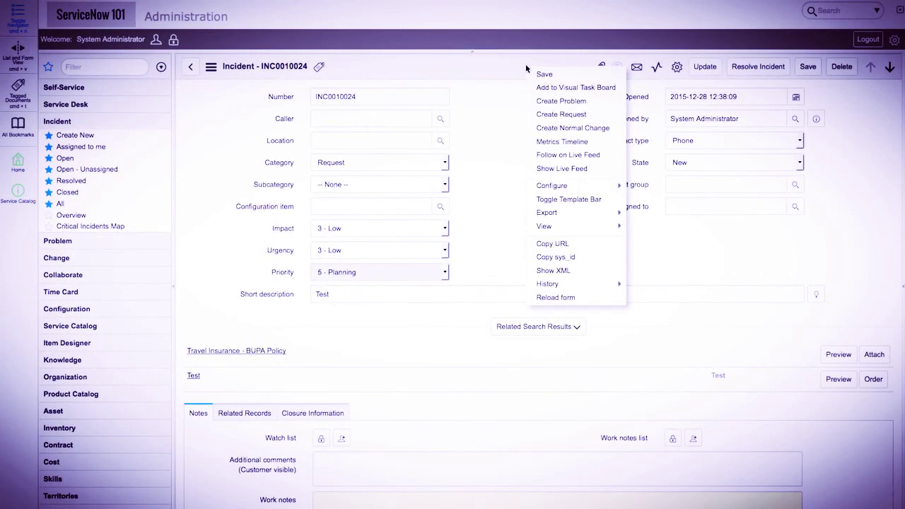
- Open the UI actions configured for the incident form and start a new UI action record
mouse_move(581, 186)
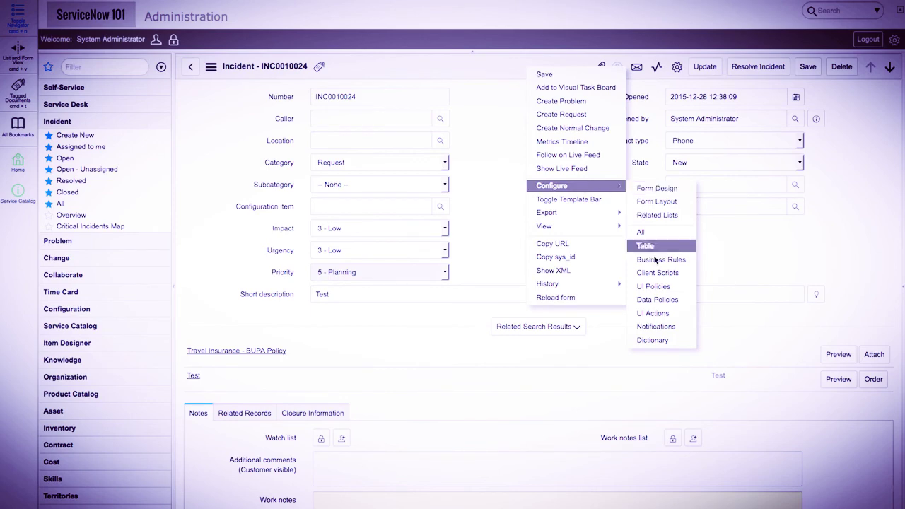
left_click(657, 315)
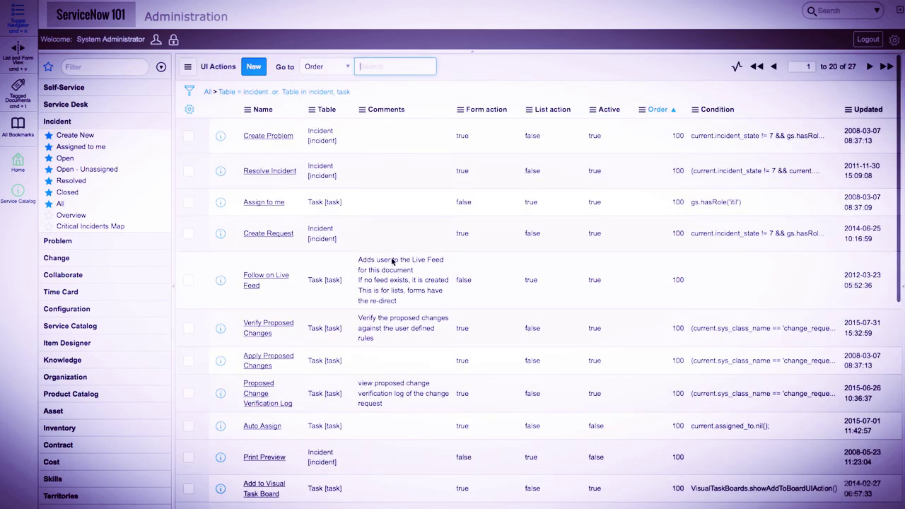
left_click(258, 68)
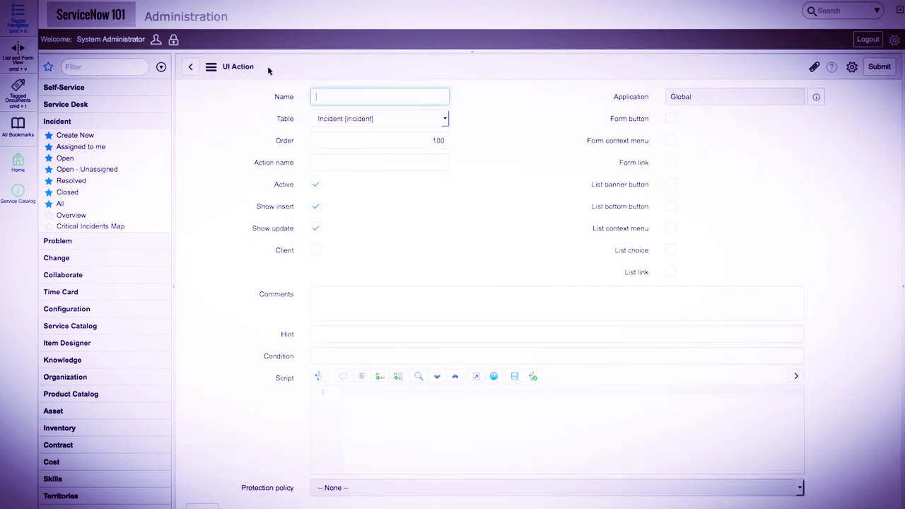
- Name the UI action Hello, make it a client action with onclick sayHello(), and show it as a form button
type("Hello")
left_click(315, 251)
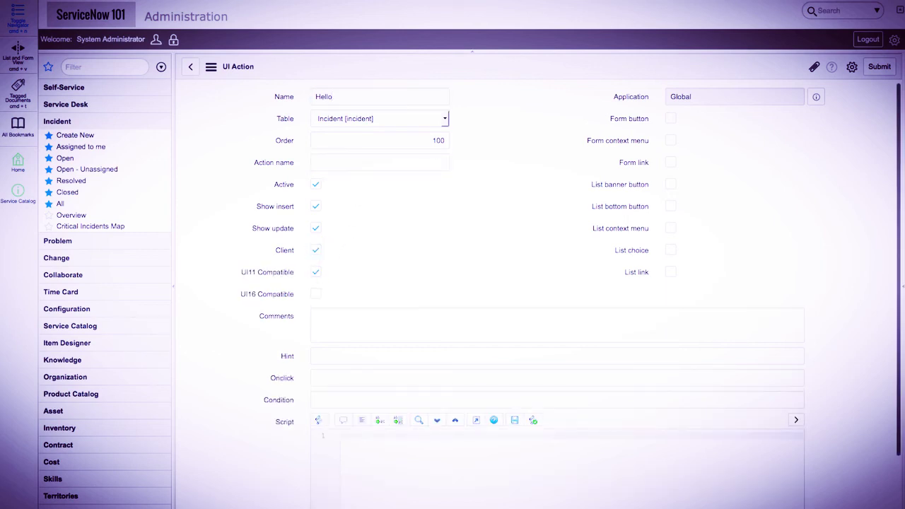
left_click(338, 375)
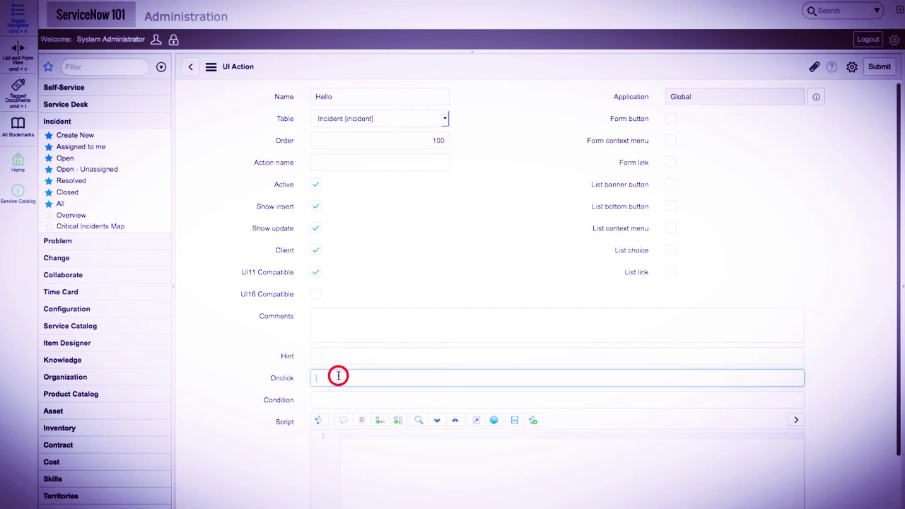
type("sayHello(")
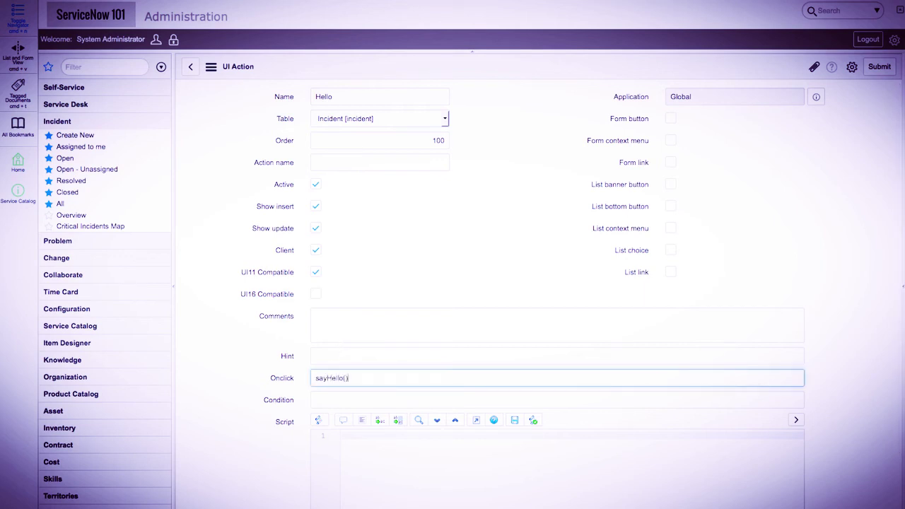
left_click(328, 158)
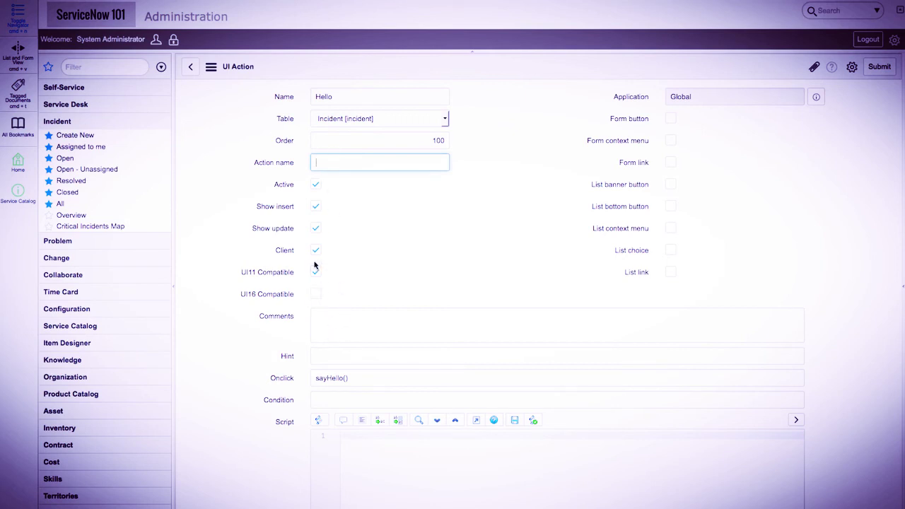
left_click(671, 118)
- Write the script function sayHello() so that it shows an alert reading "Hello world!"
scroll(559, 258, "down", 1)
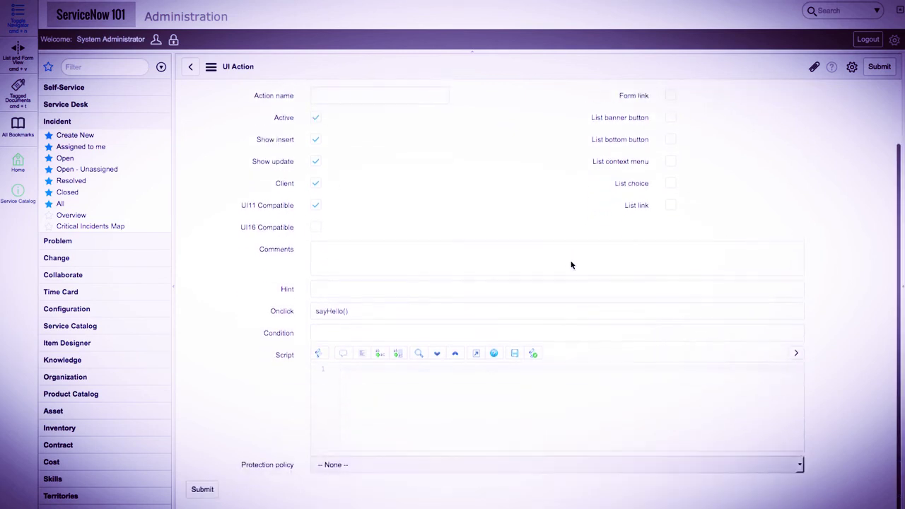
left_click(473, 397)
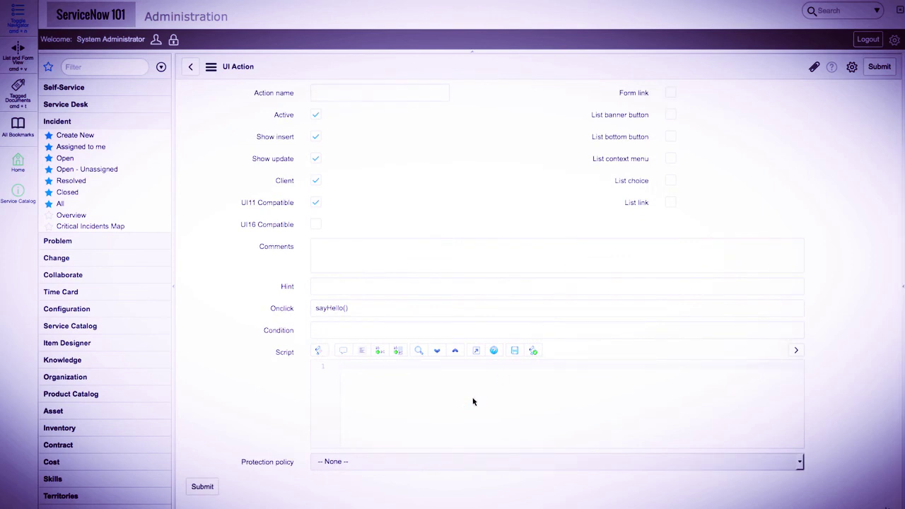
type("function")
type("alert(\"Hello world!\");")
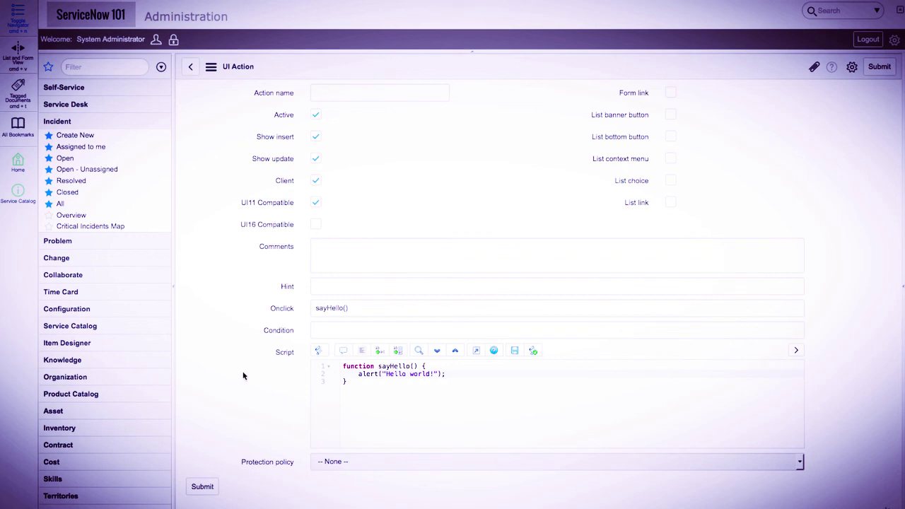
- Add the comment "Says hello to the user" and submit the new UI action
scroll(243, 375, "up", 2)
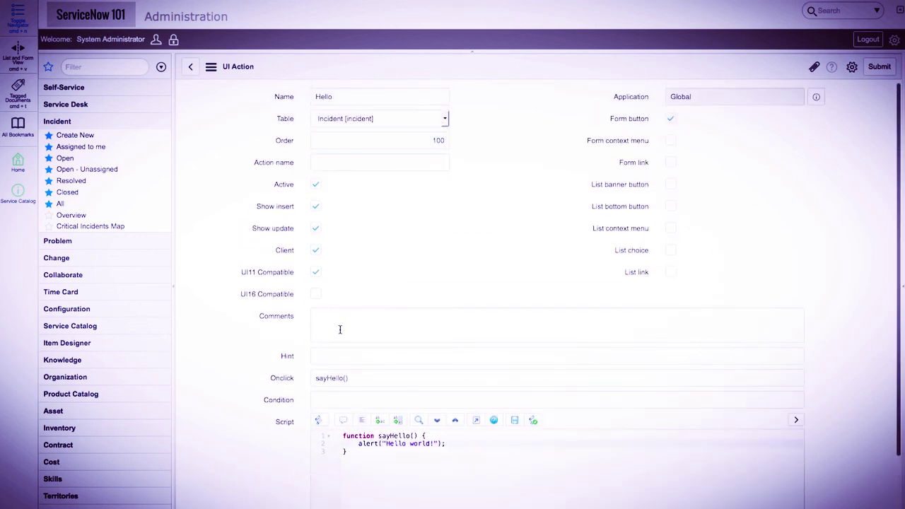
left_click(345, 326)
type("Says hello to the user")
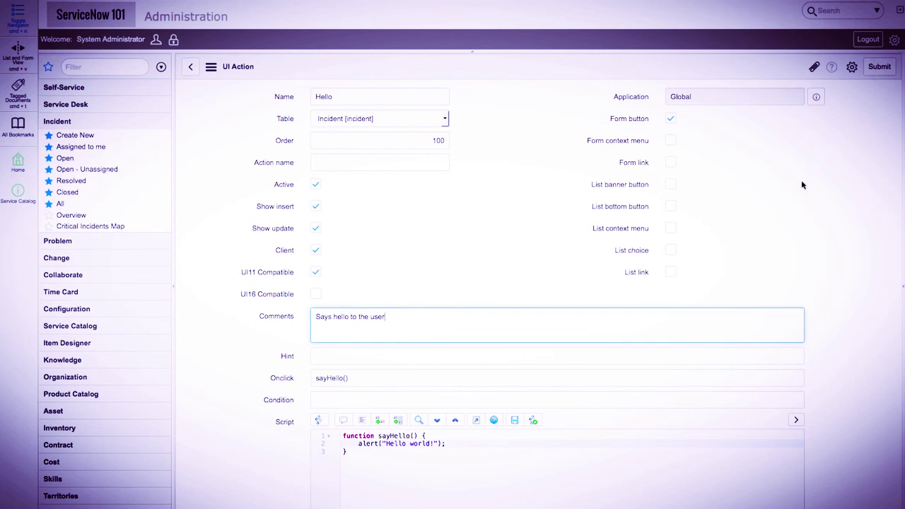
left_click(881, 68)
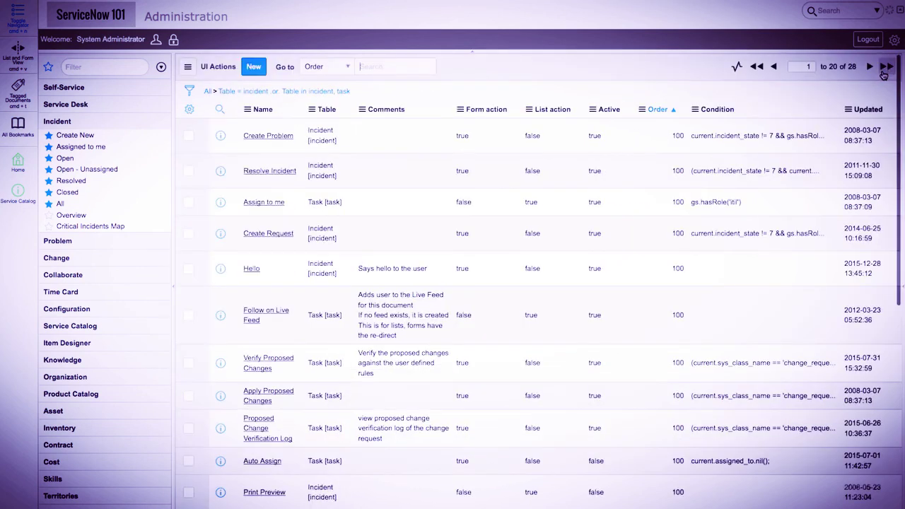
- Open incident INC0010024 from the open incidents, test its Hello form button, and dismiss the alert
left_click(66, 158)
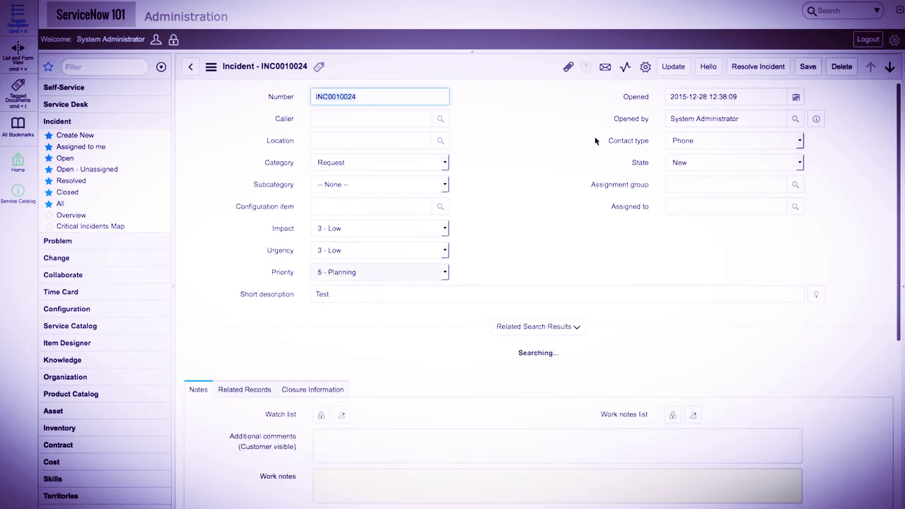
left_click(708, 67)
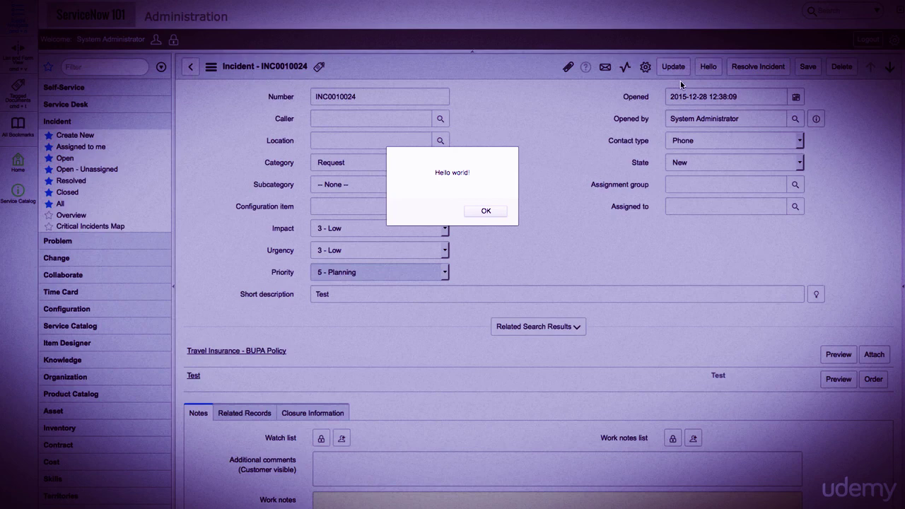
left_click(502, 214)
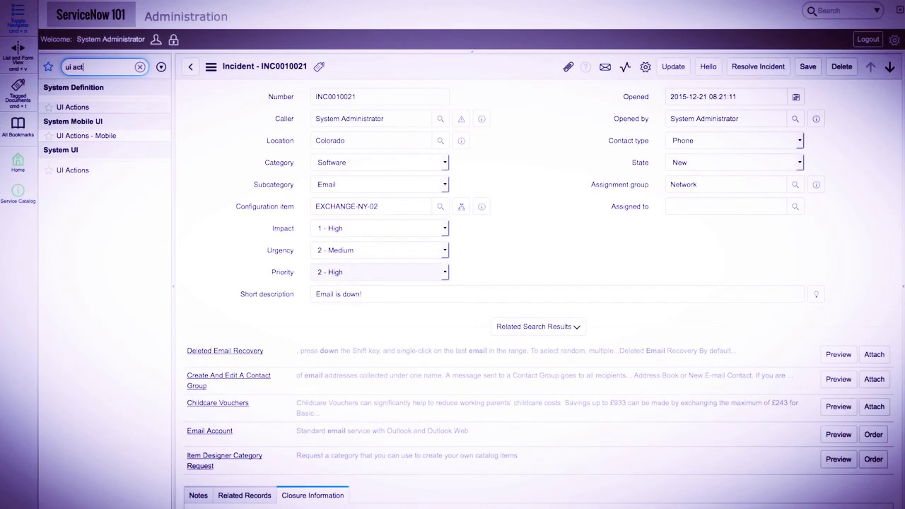
- Find the Hello action in the System UI list of UI actions sorted by latest update, open it, and set it to inactive
type("ion")
left_click(78, 171)
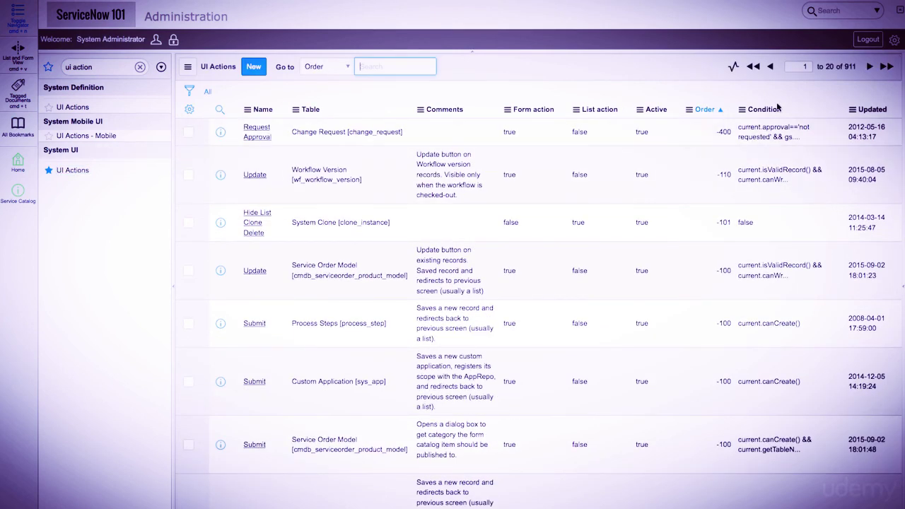
left_click(872, 110)
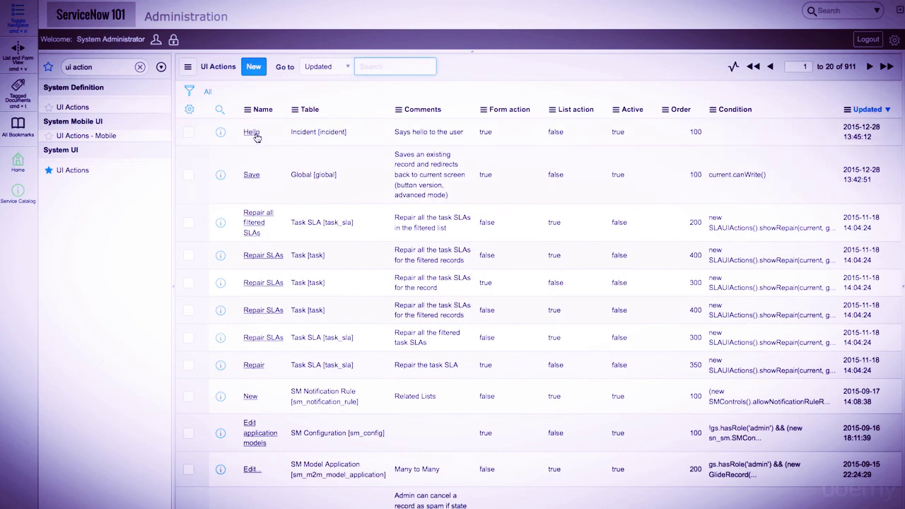
left_click(253, 135)
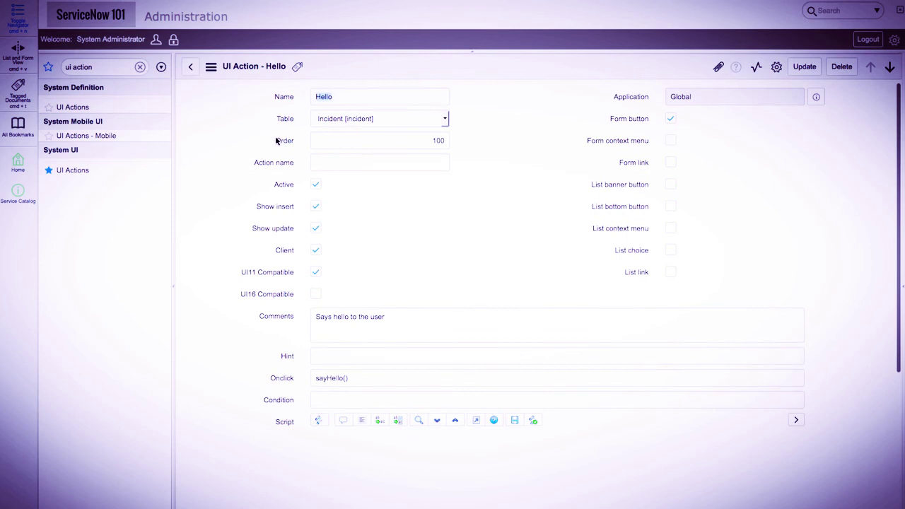
left_click(317, 186)
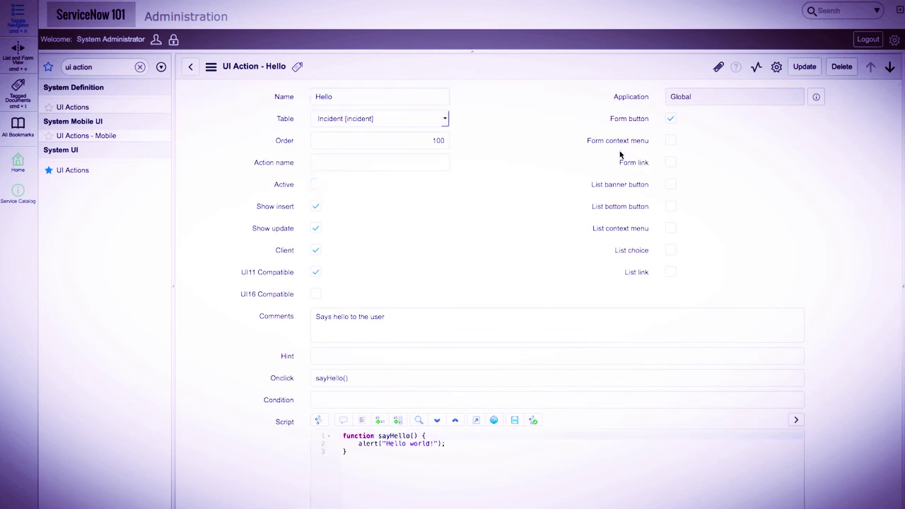